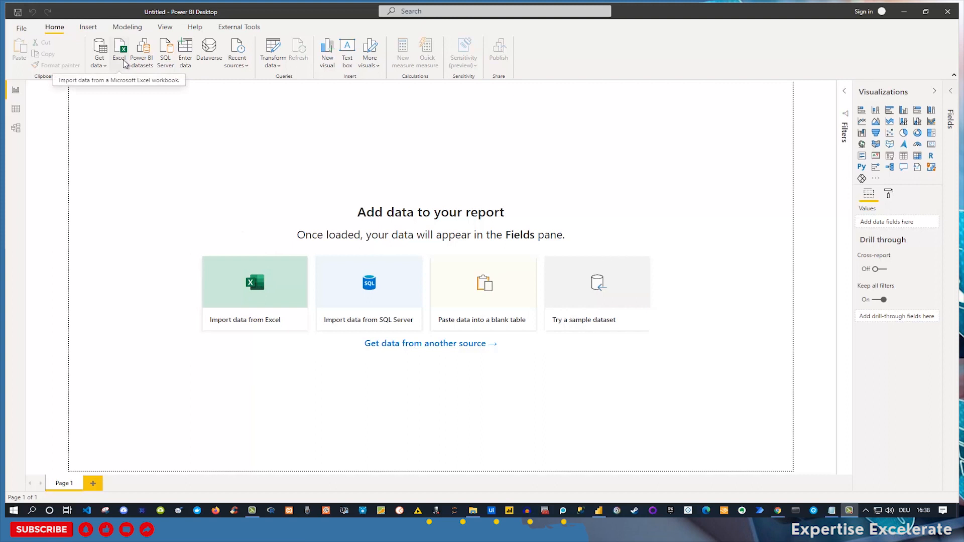
Connect to the Excel workbook PBI_Training.xlsx in the Power BI Masterclass folder as the report's data source.
left_click(99, 62)
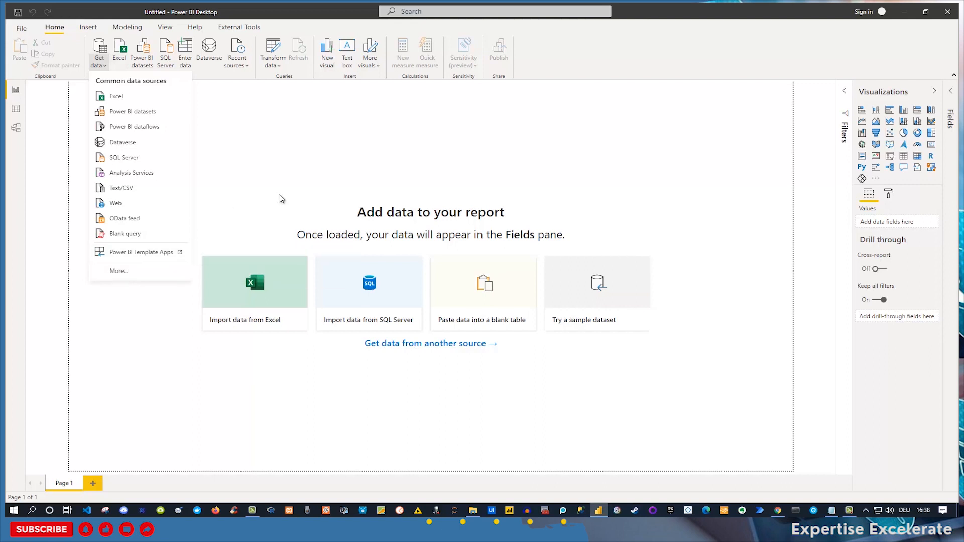
left_click(323, 184)
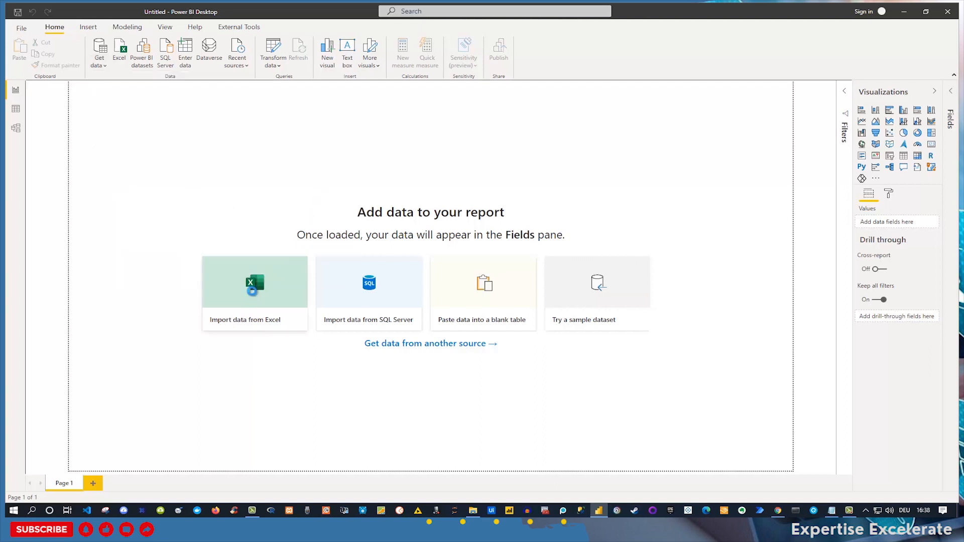
left_click(252, 294)
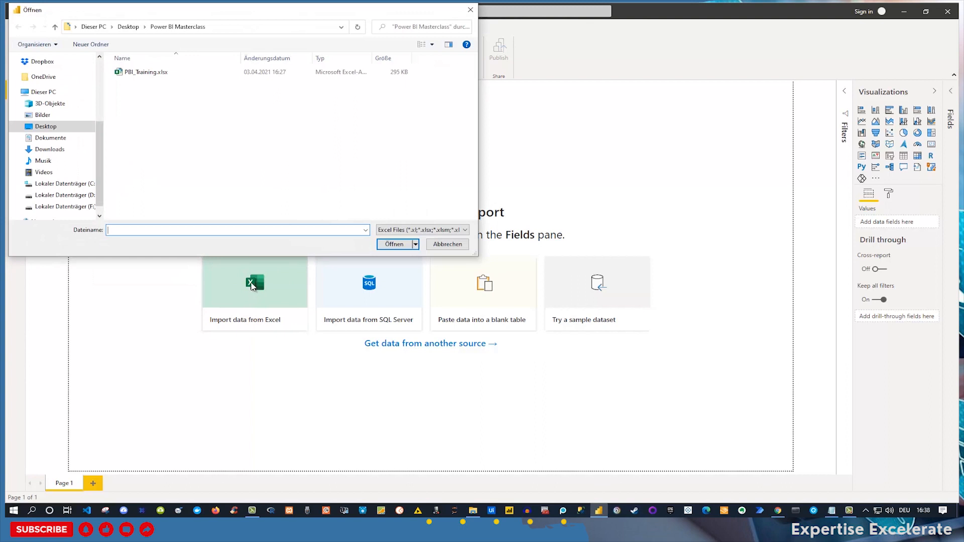
left_click(142, 73)
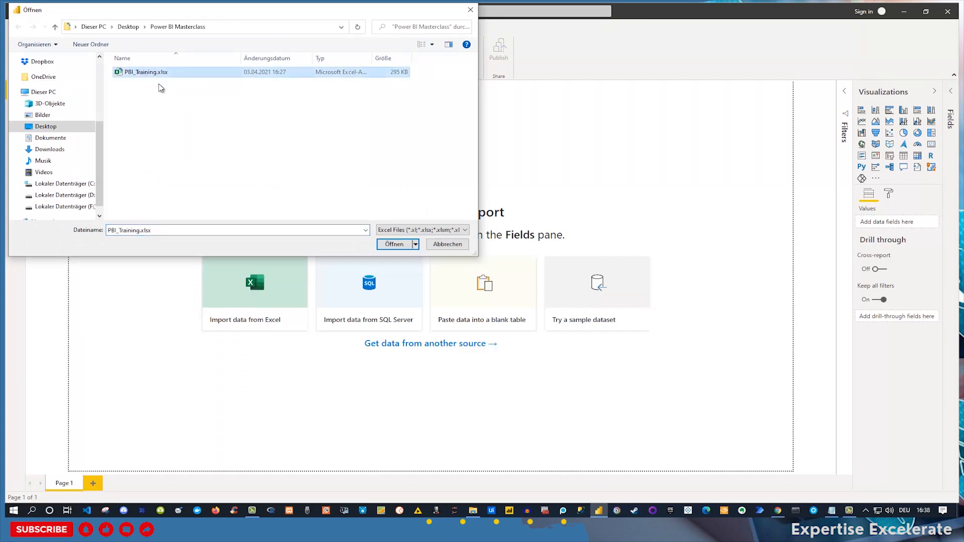
left_click(394, 245)
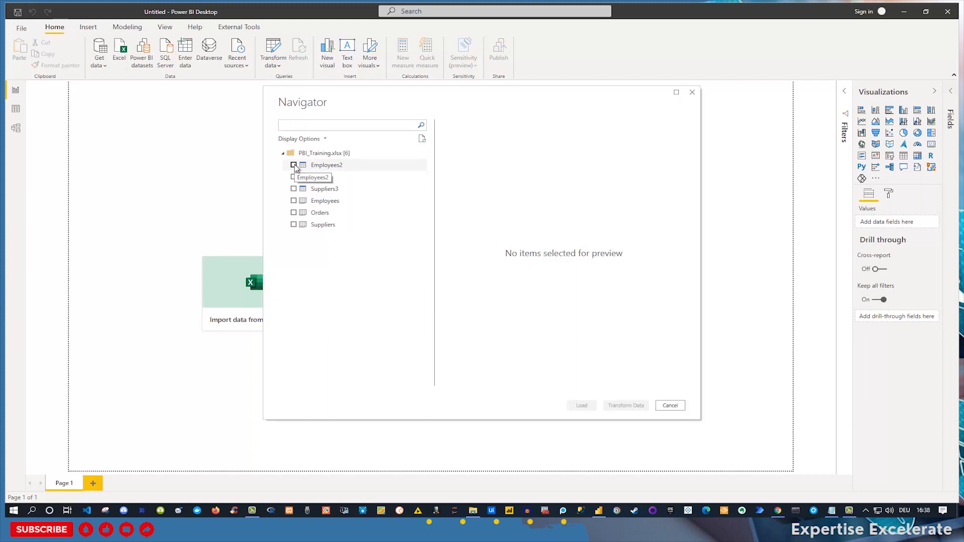
Select the tables Employees2, Orders1 and Suppliers3 from the workbook and open them for transformation in Power Query Editor.
left_click(294, 165)
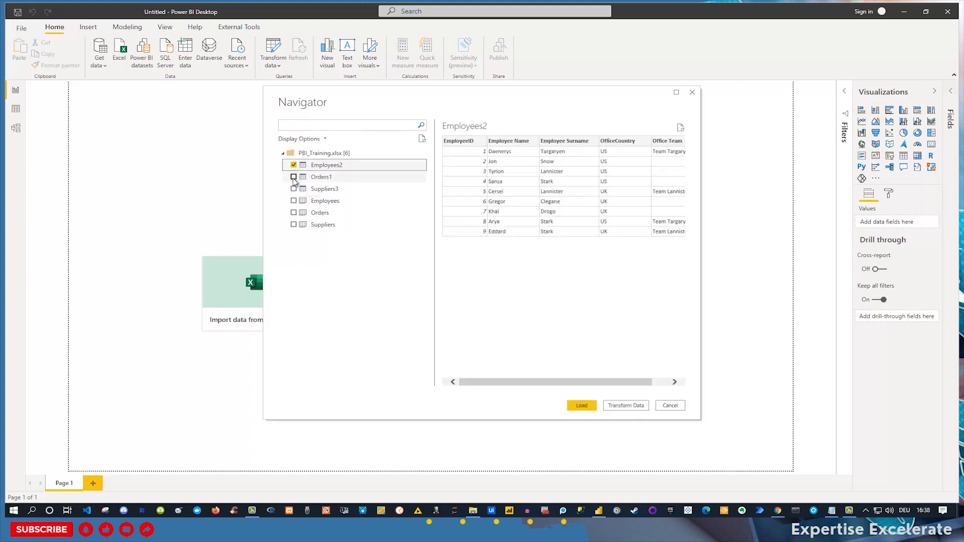
left_click(294, 177)
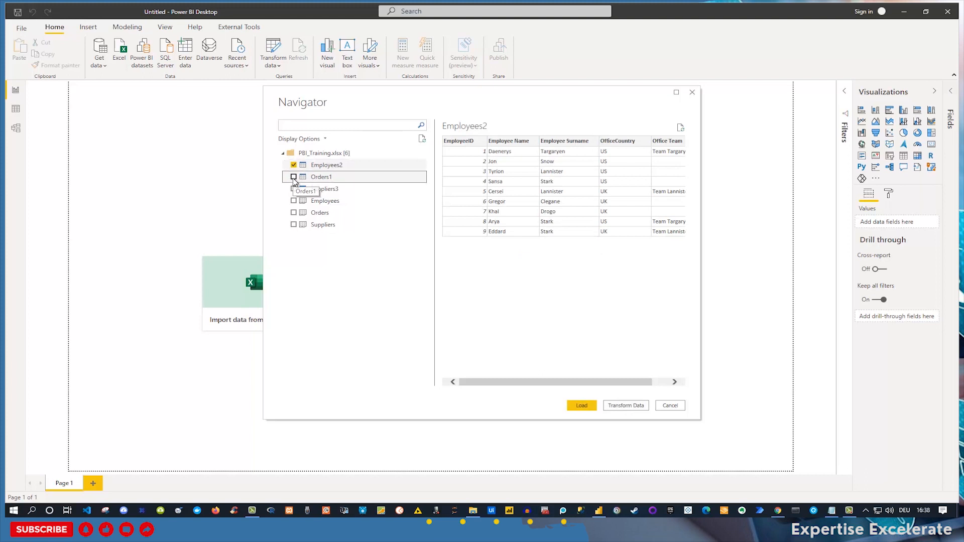
left_click(294, 190)
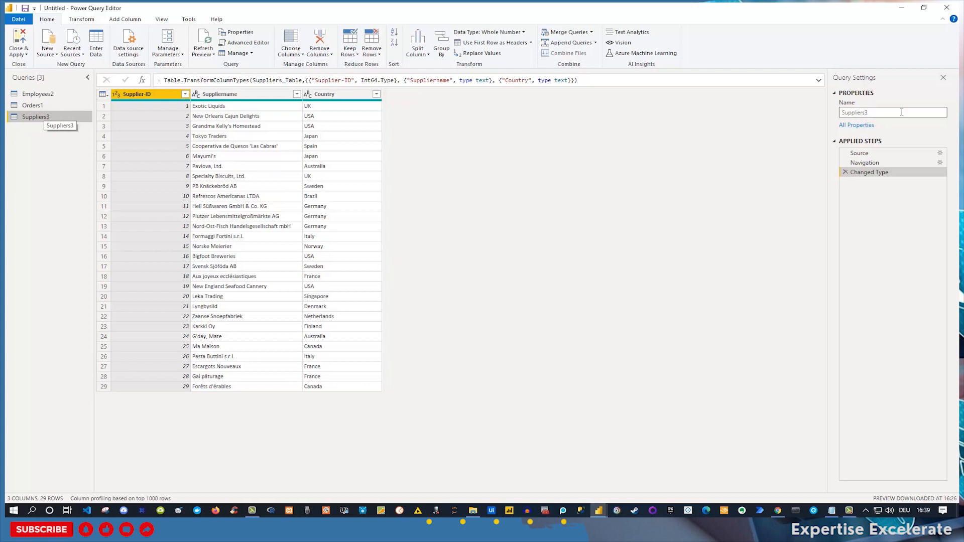
Rename the Suppliers3 query as Supplierstbl.
left_click_drag(888, 112, 835, 114)
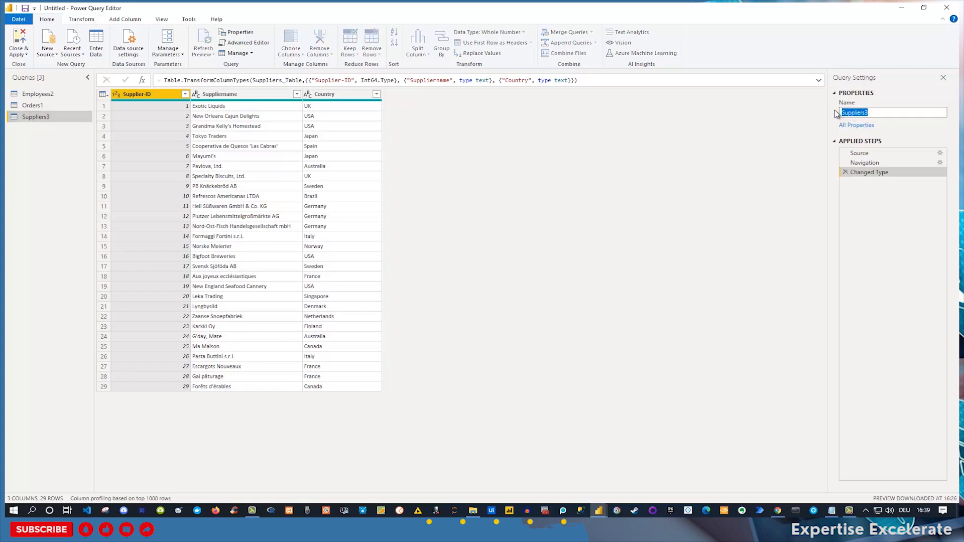
type("S")
key("Return")
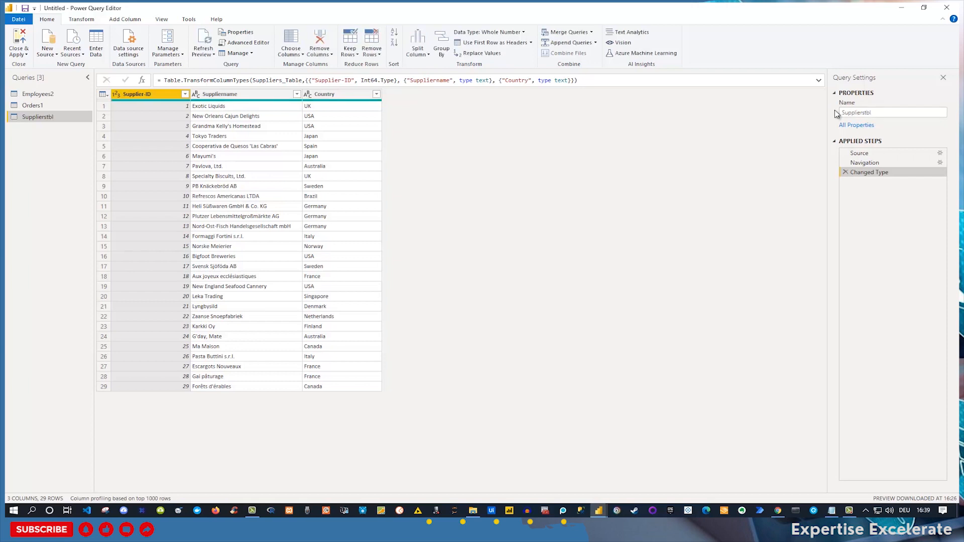
Rename the Orders1 query as Orderstbl.
left_click(32, 105)
right_click(31, 106)
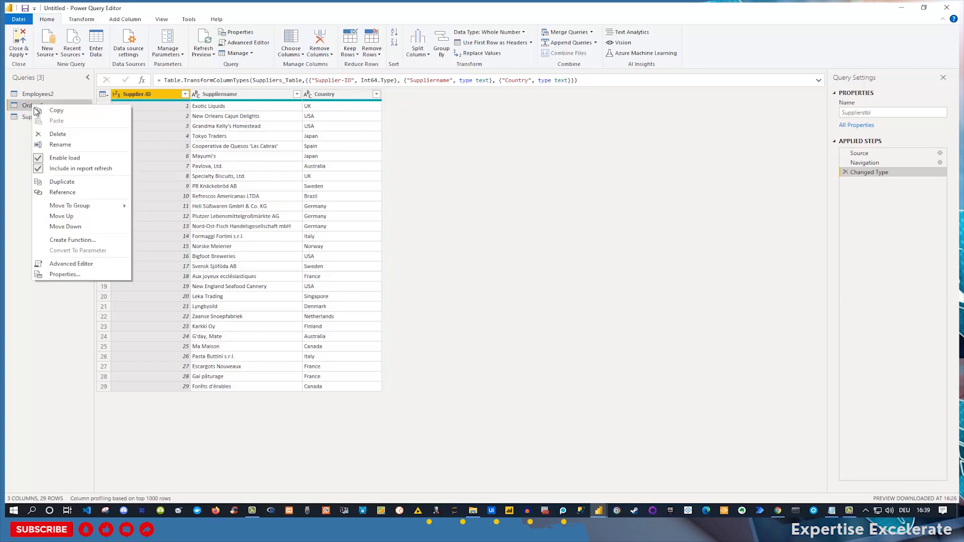
left_click(60, 144)
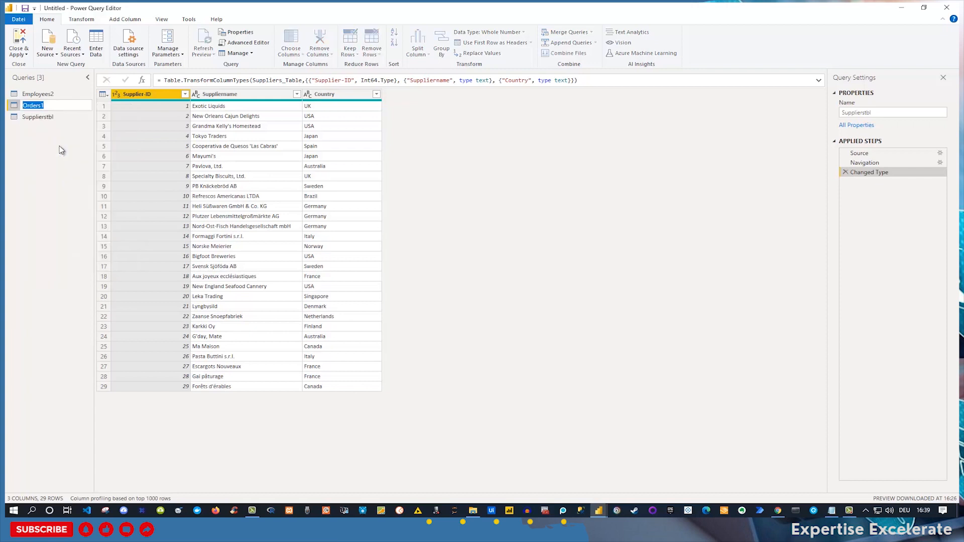
type("Orderstbl")
key("Return")
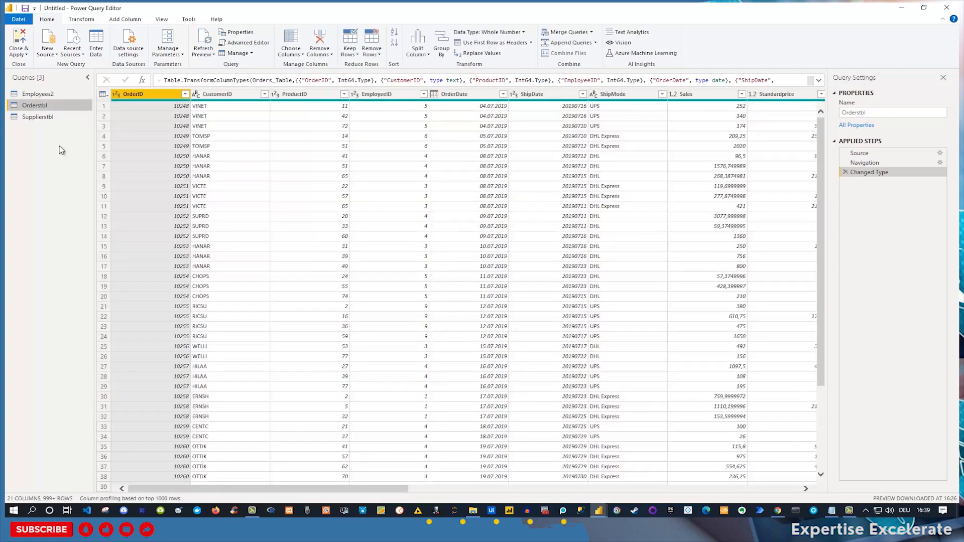
Rename the Employees2 query as Employeestbl.
right_click(45, 97)
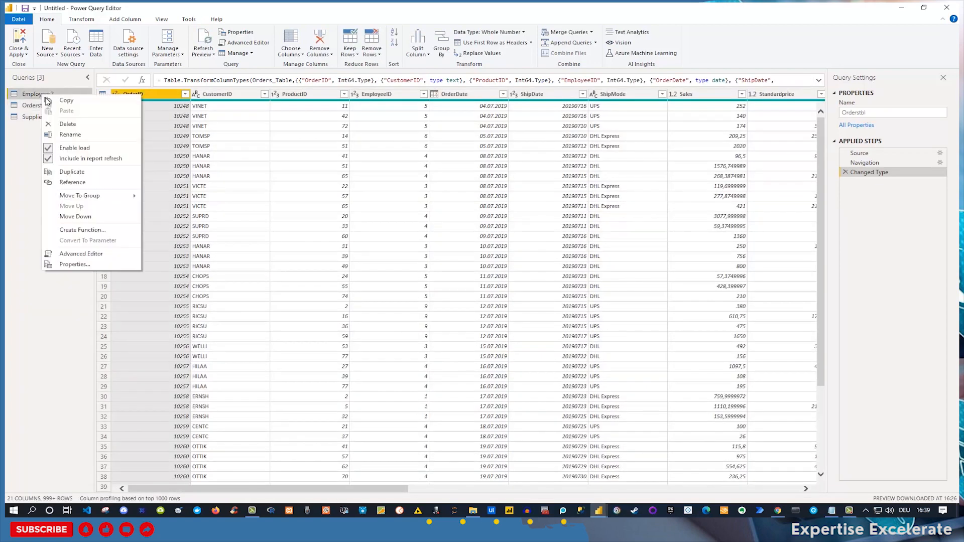
left_click(71, 134)
type("Employees")
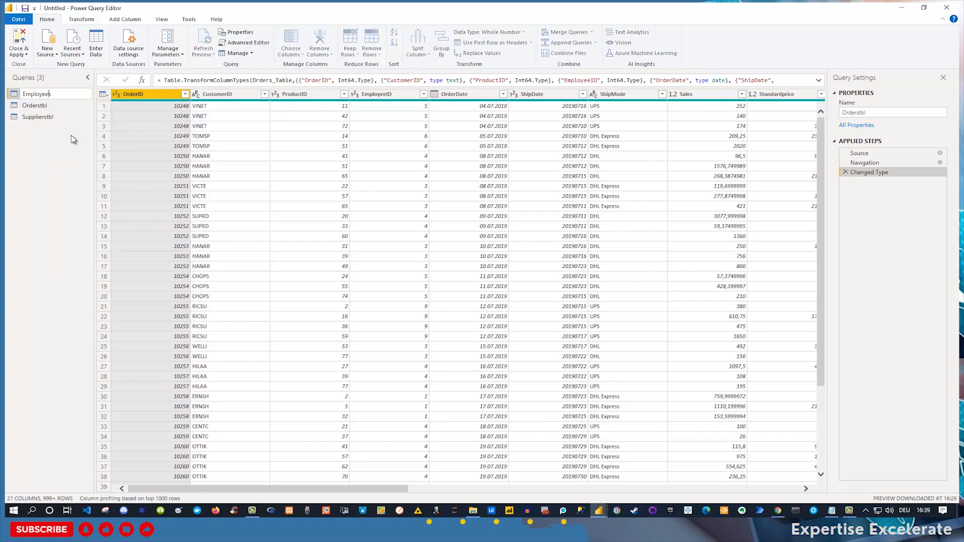
type("tbl")
key("Return")
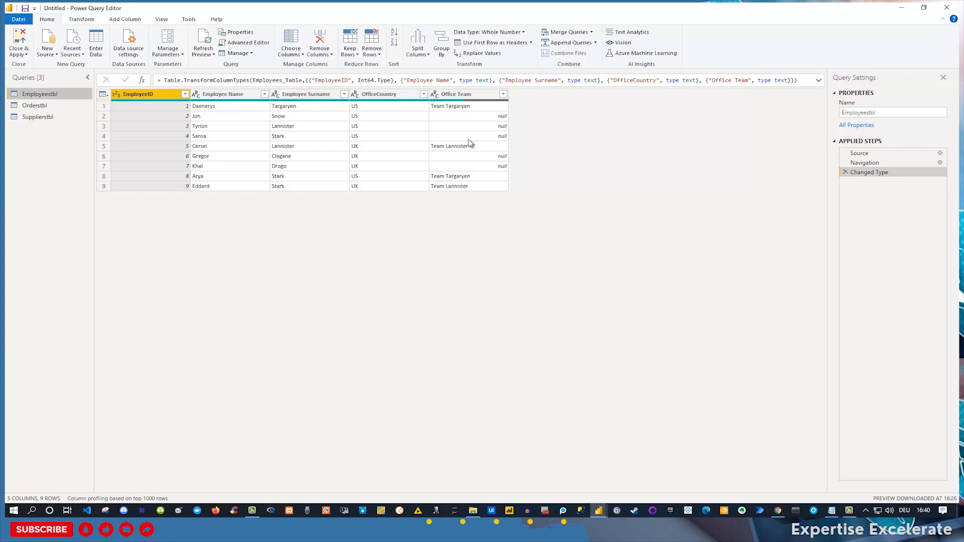
Fill the empty cells of the Office Team column in Employeestbl downward with the value above them.
left_click(82, 20)
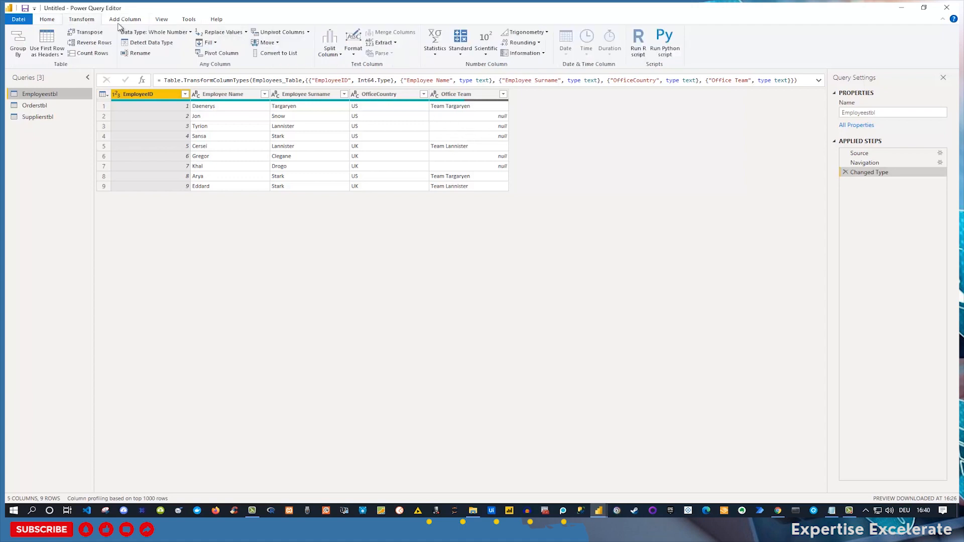
left_click(454, 95)
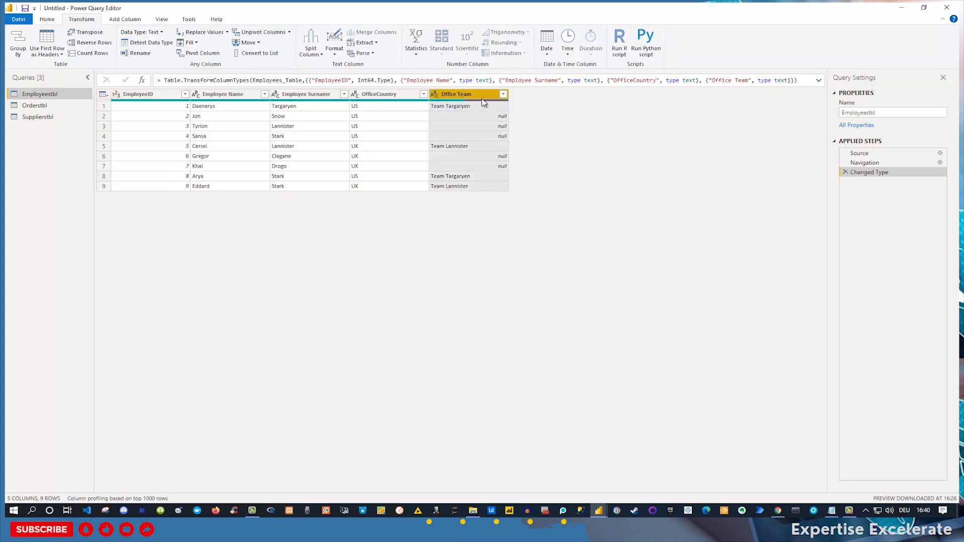
left_click(196, 44)
left_click(200, 55)
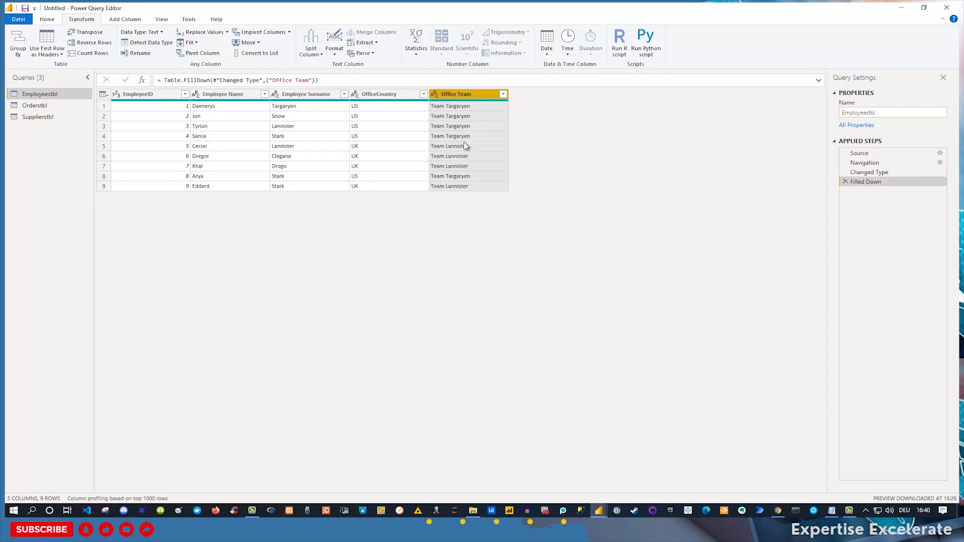
right_click(460, 100)
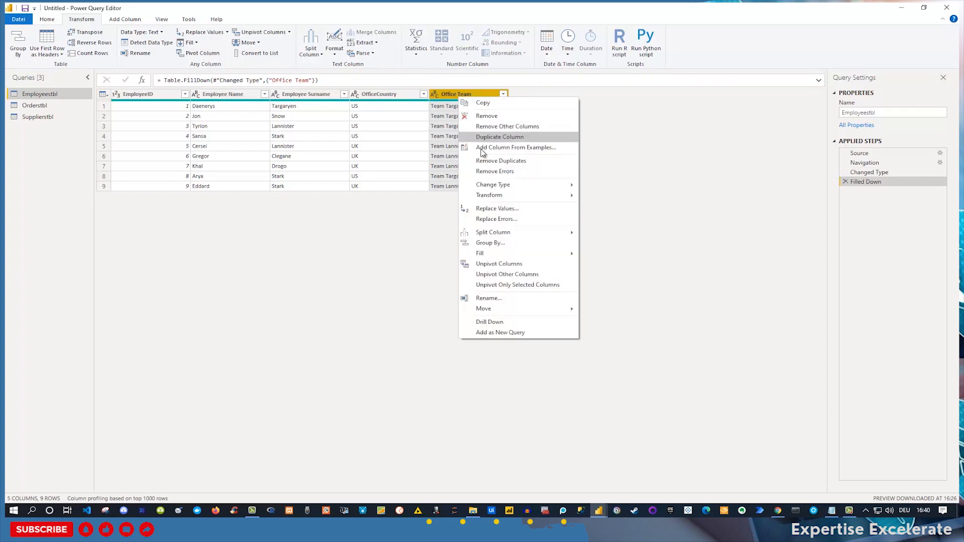
mouse_move(488, 184)
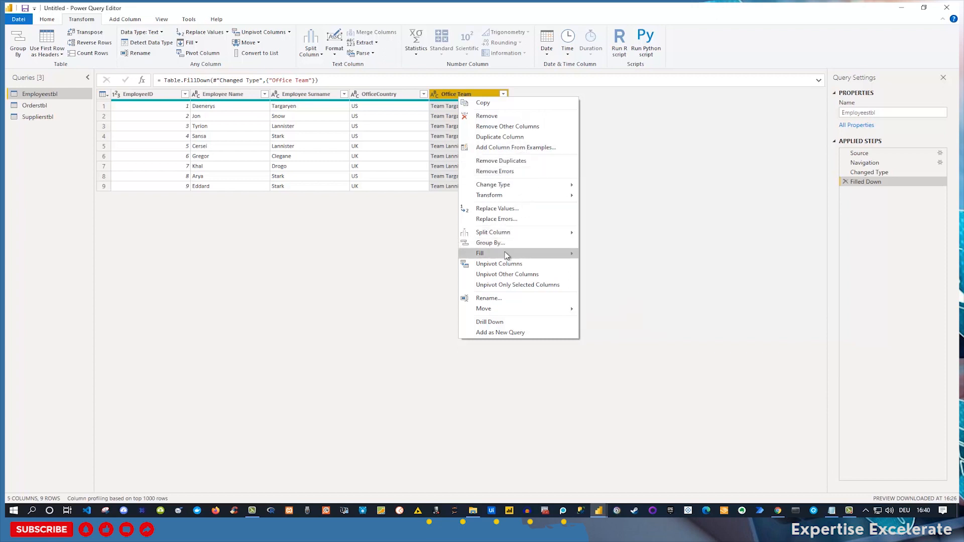
mouse_move(512, 255)
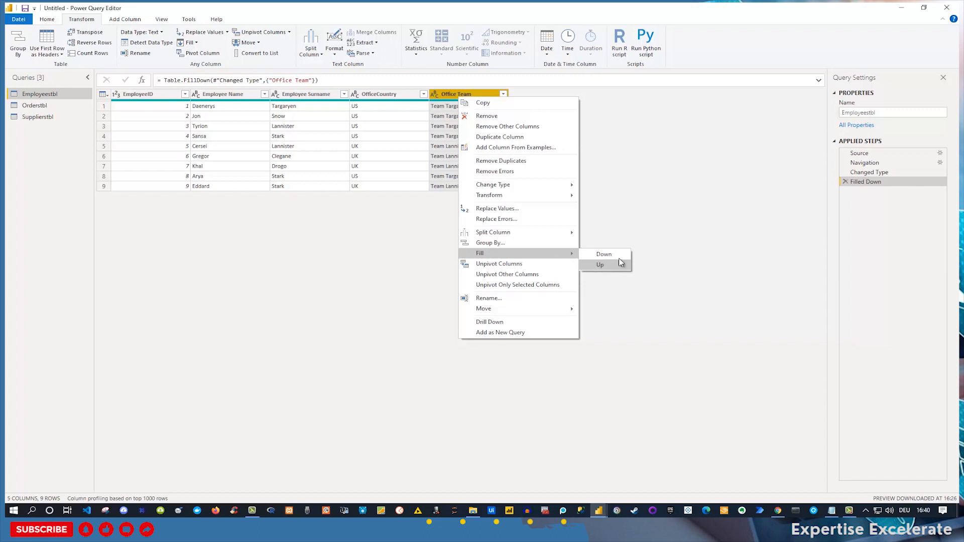
left_click(663, 216)
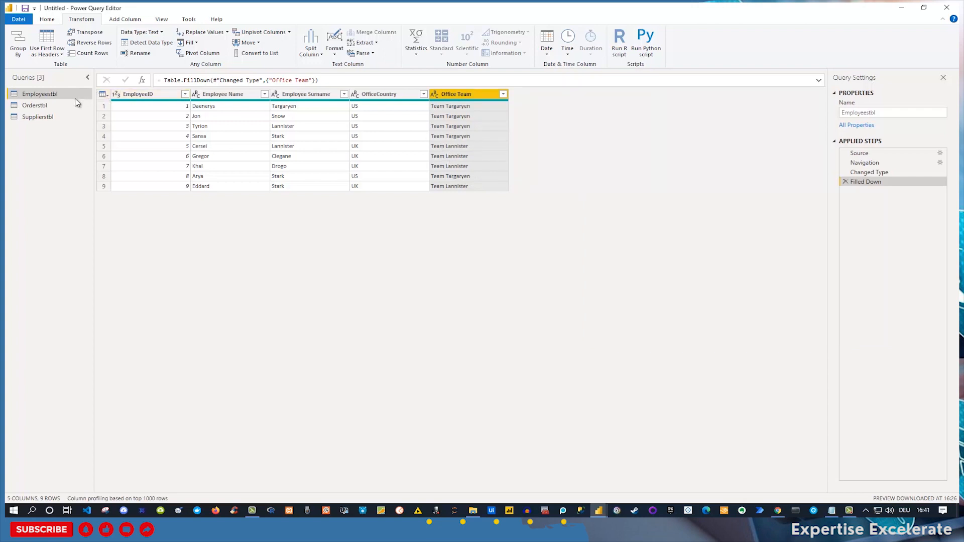
Check the country spelling in Supplierstbl and replace US with USA in the OfficeCountry column of Employeestbl.
left_click(48, 117)
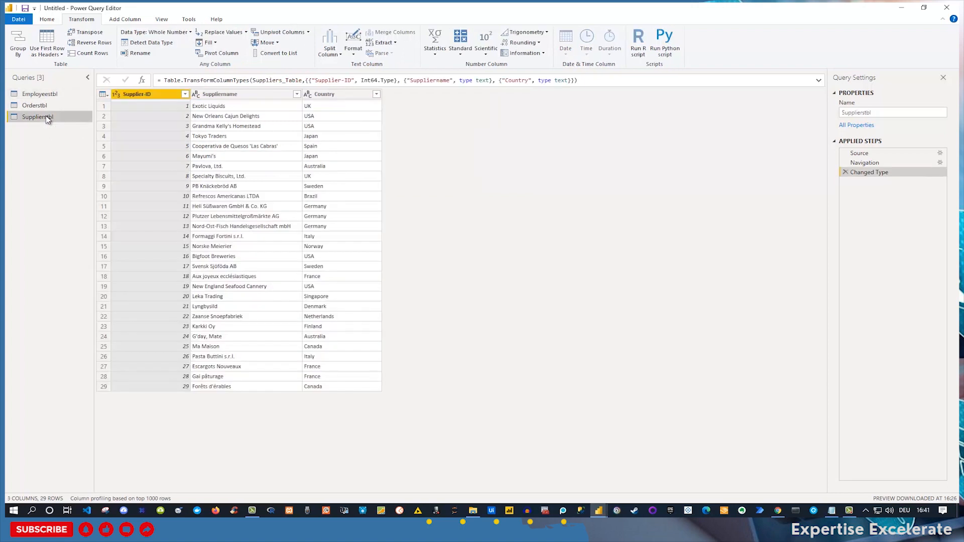
left_click(334, 96, "ctrl")
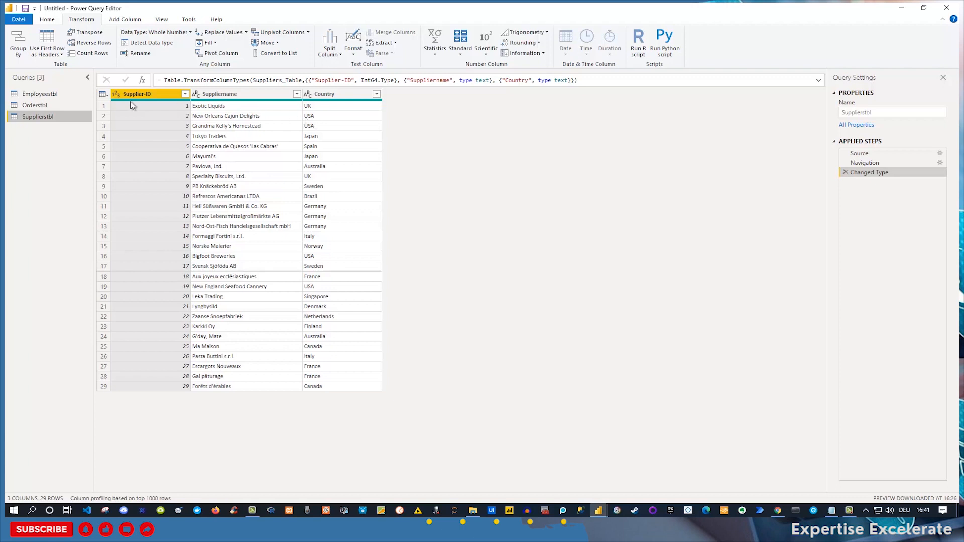
left_click(62, 95)
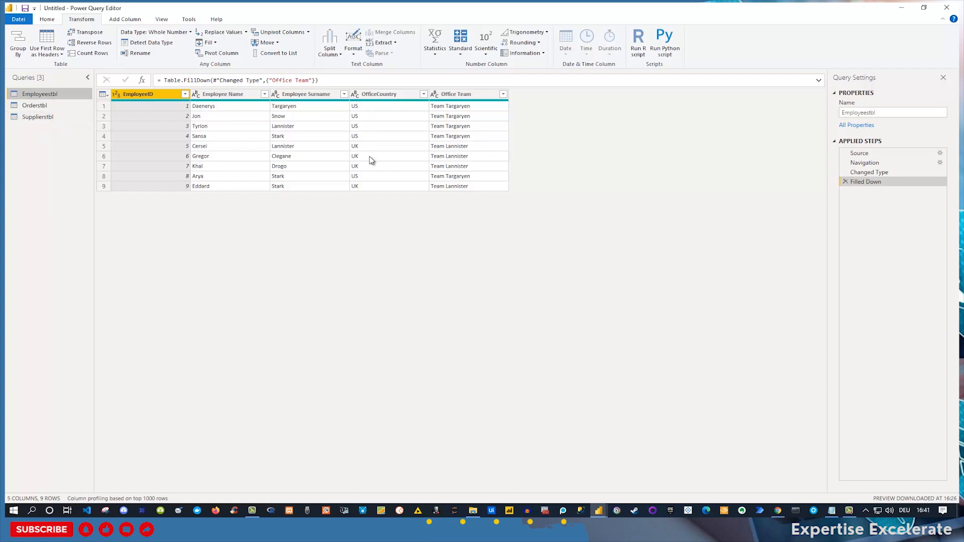
left_click(378, 95)
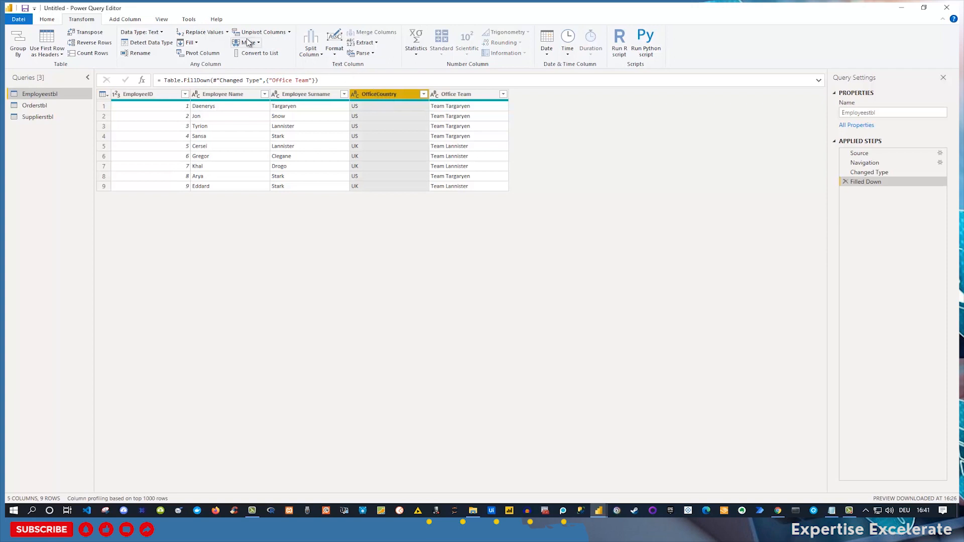
left_click(206, 31)
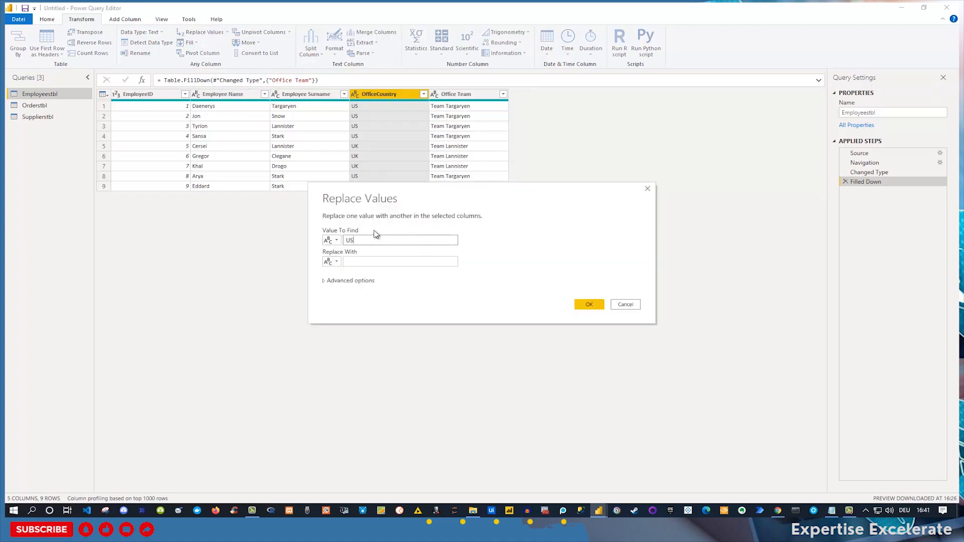
key("Tab")
key("Tab")
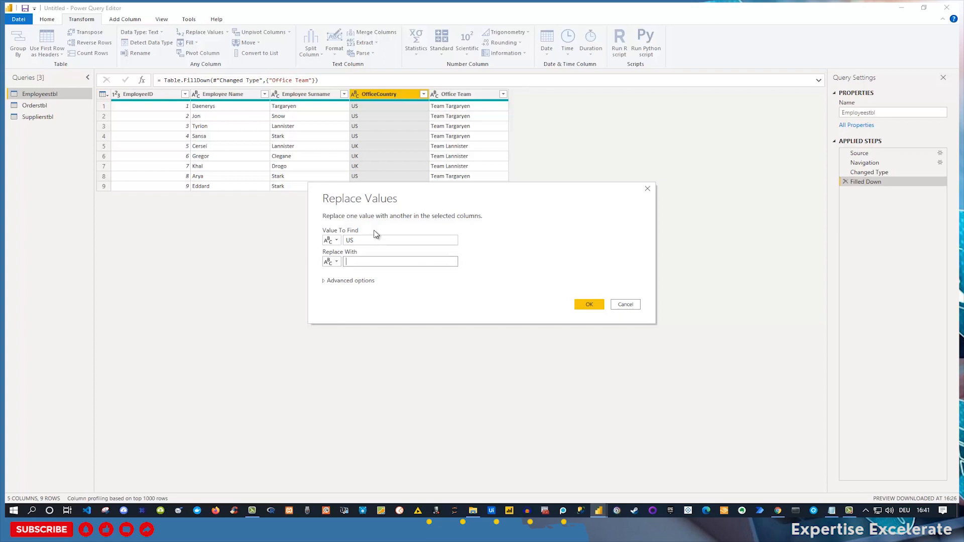
type("USA")
left_click(588, 304)
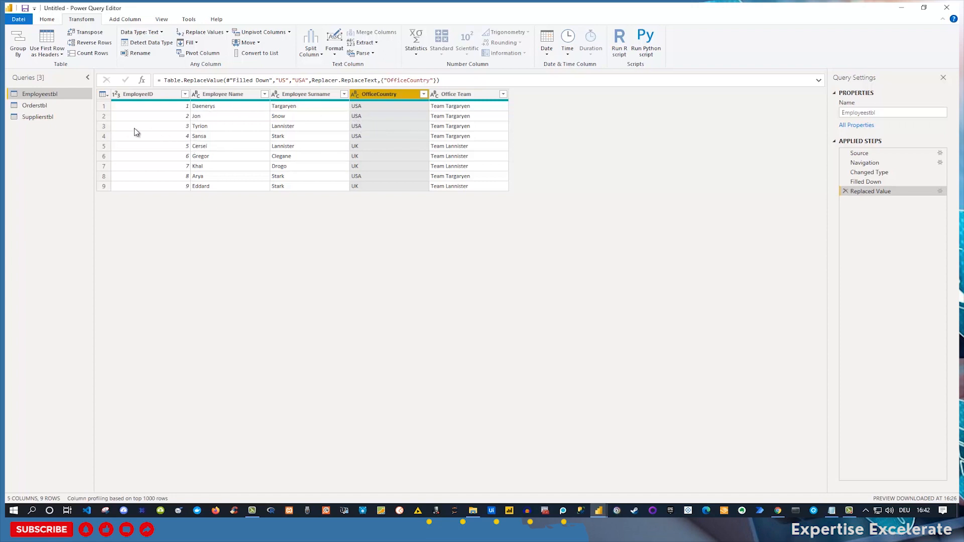
Examine the Country column in Supplierstbl and the EmployeeID column in Orderstbl.
left_click(37, 122)
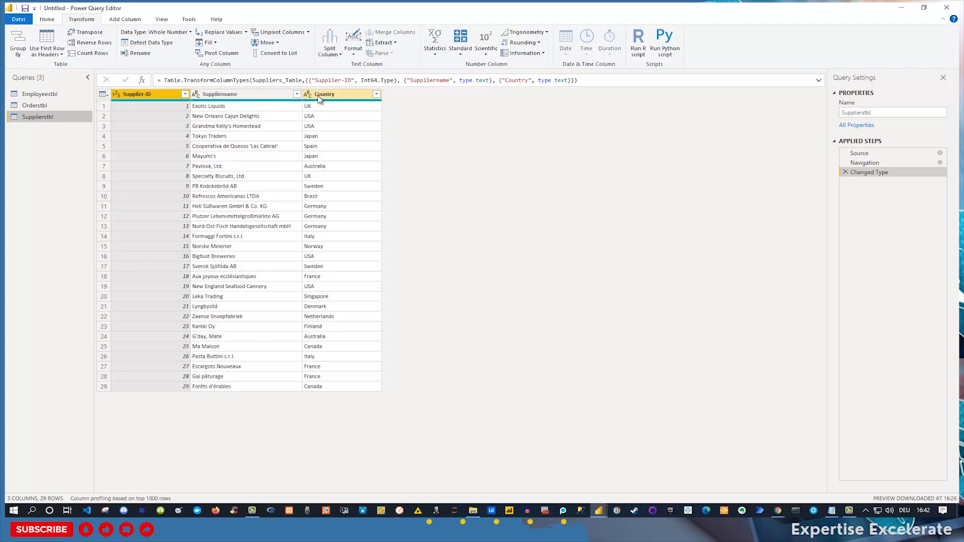
left_click(44, 105)
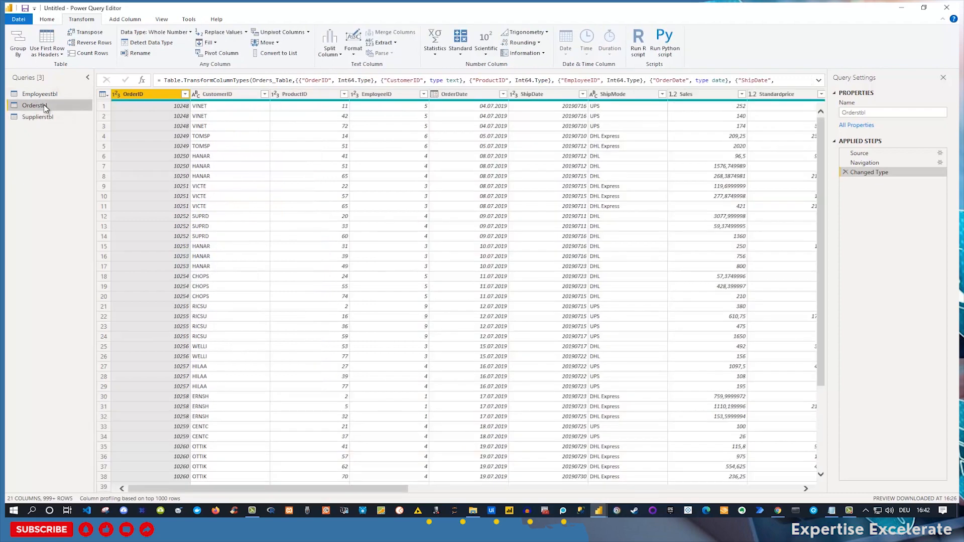
left_click(377, 94)
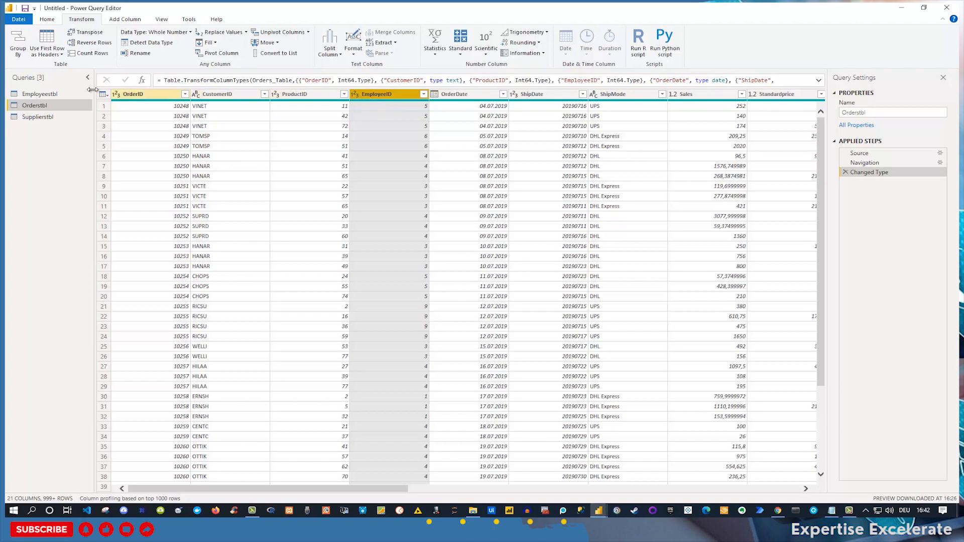
Compare the data types of EmployeeID in Employeestbl, Supplier-ID in Supplierstbl and SupplierID in Orderstbl.
left_click(55, 95)
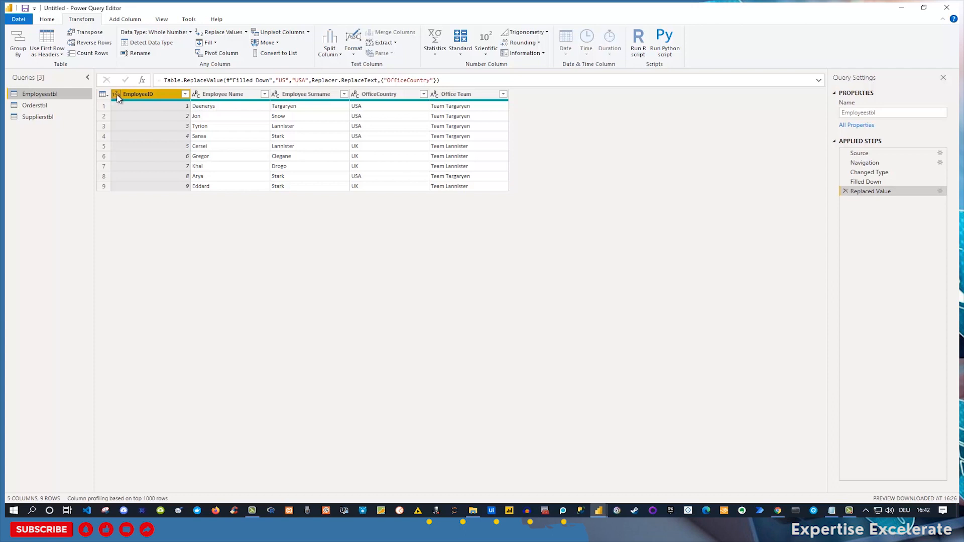
left_click(117, 95)
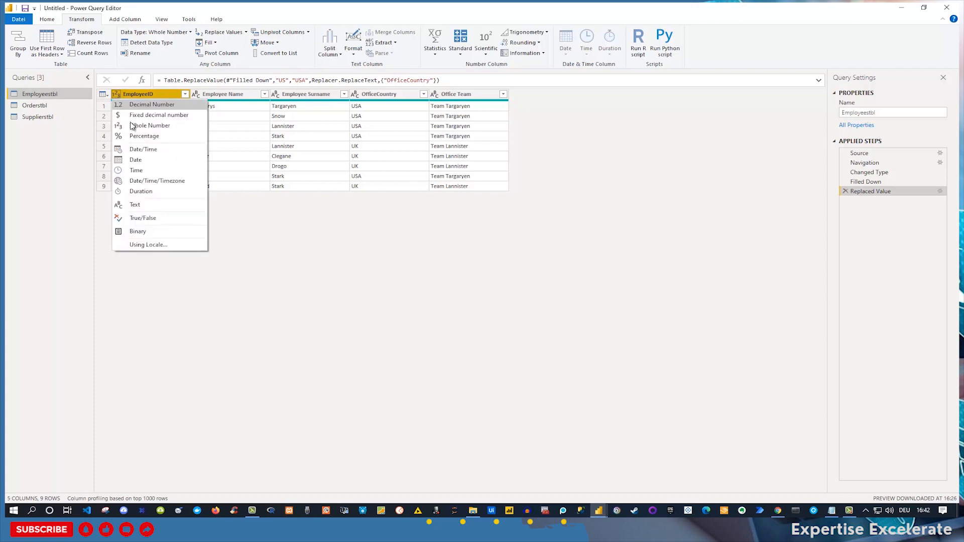
left_click(137, 93)
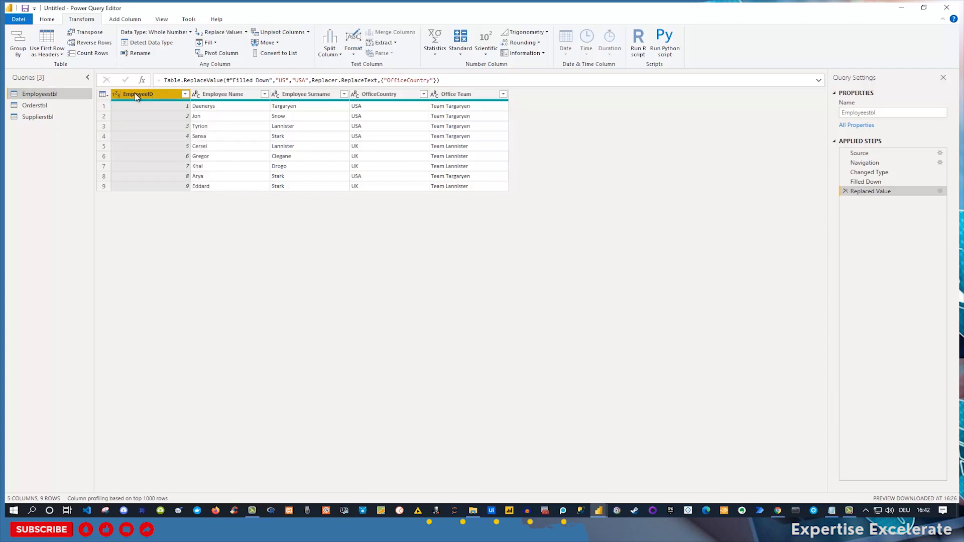
left_click(39, 118)
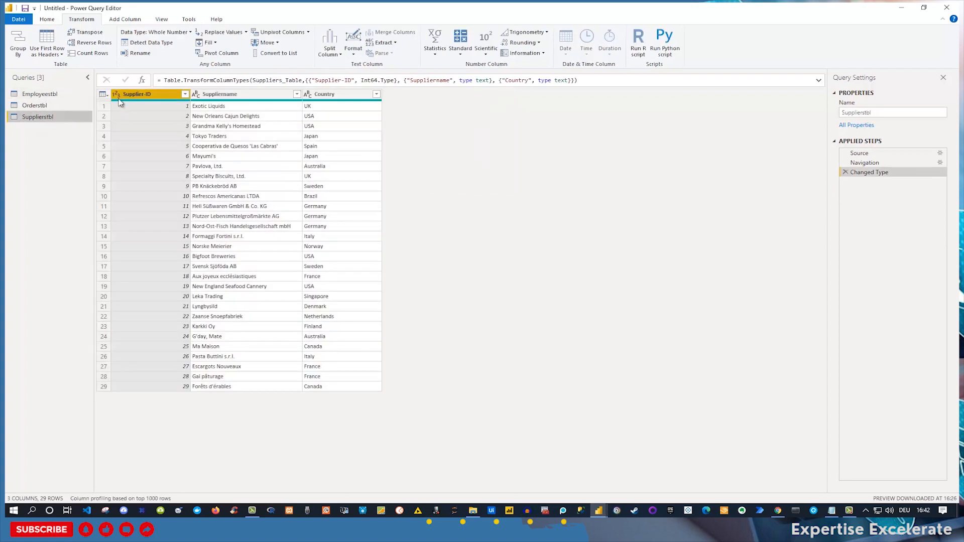
left_click(50, 104)
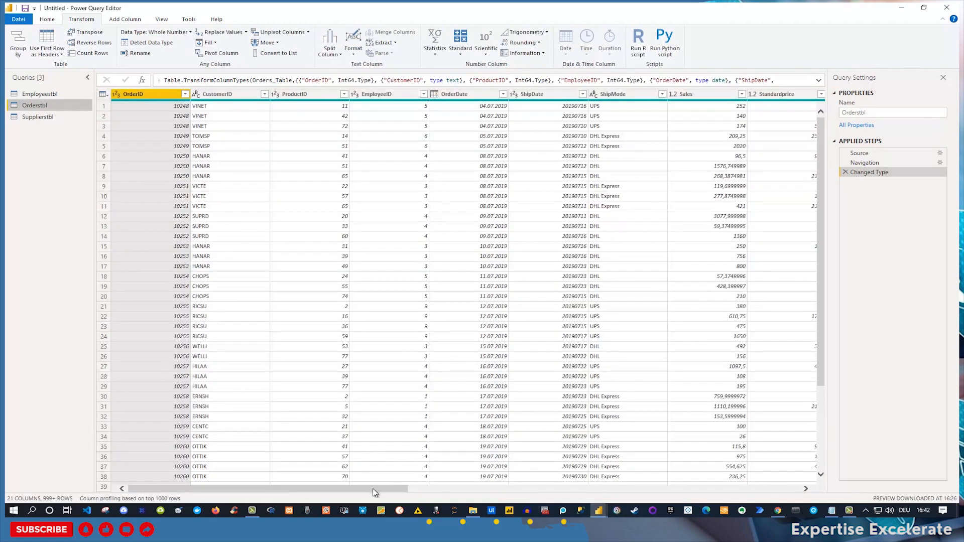
left_click_drag(385, 491, 629, 488)
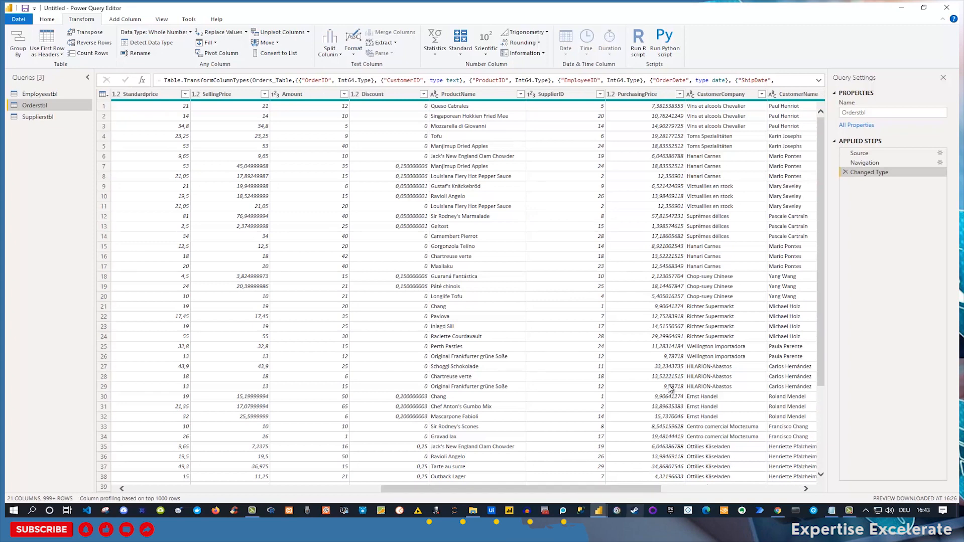
left_click(547, 97)
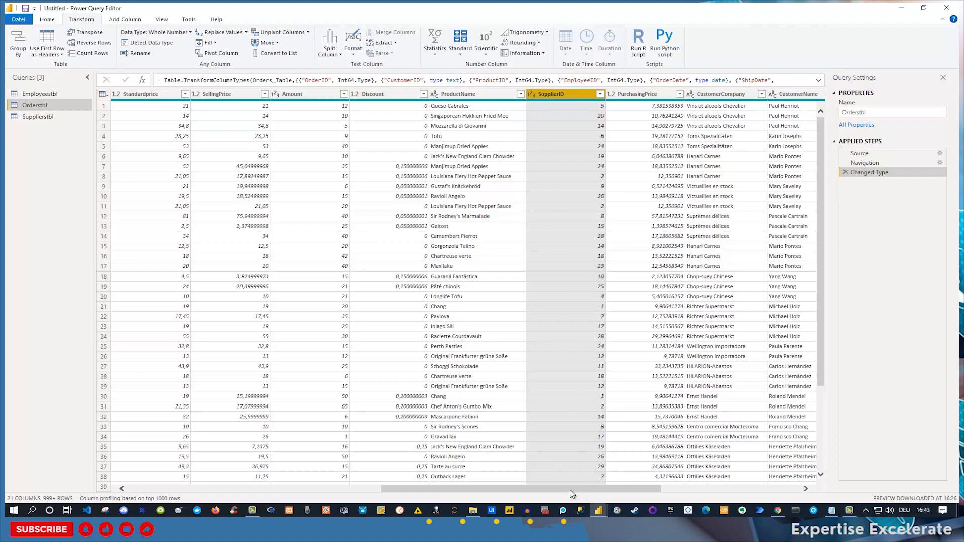
left_click_drag(581, 488, 340, 475)
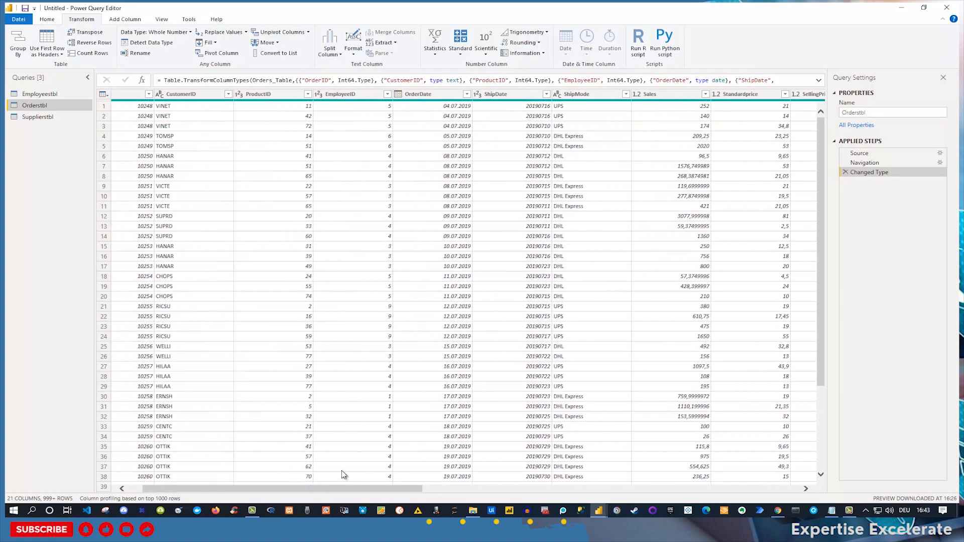
Try to convert the ShipDate column in Orderstbl directly to Date as a new step, and delete that step.
left_click(441, 95)
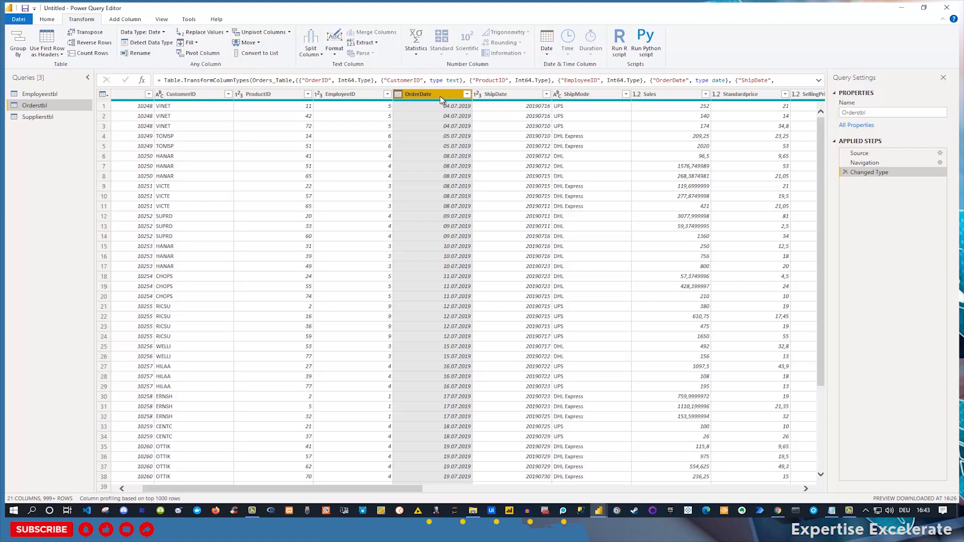
left_click(478, 95)
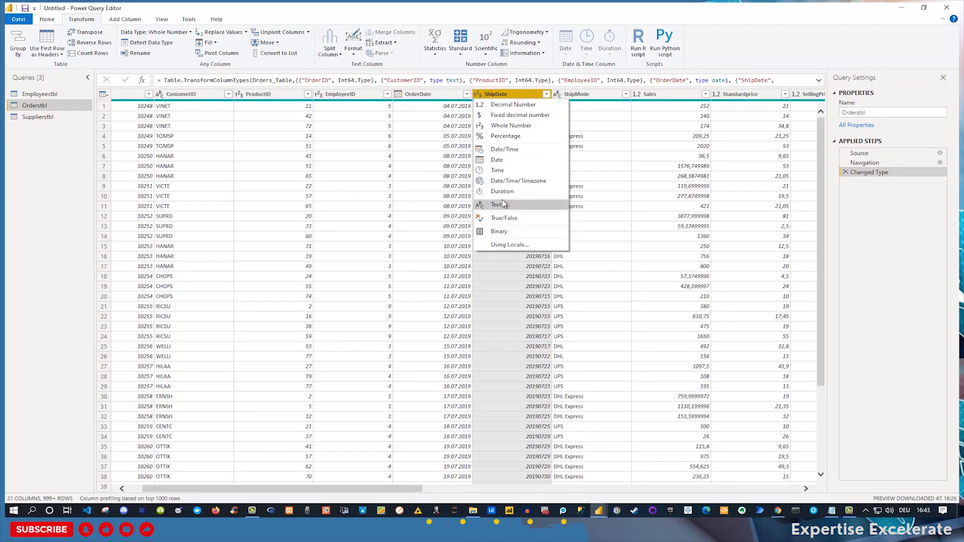
left_click(497, 160)
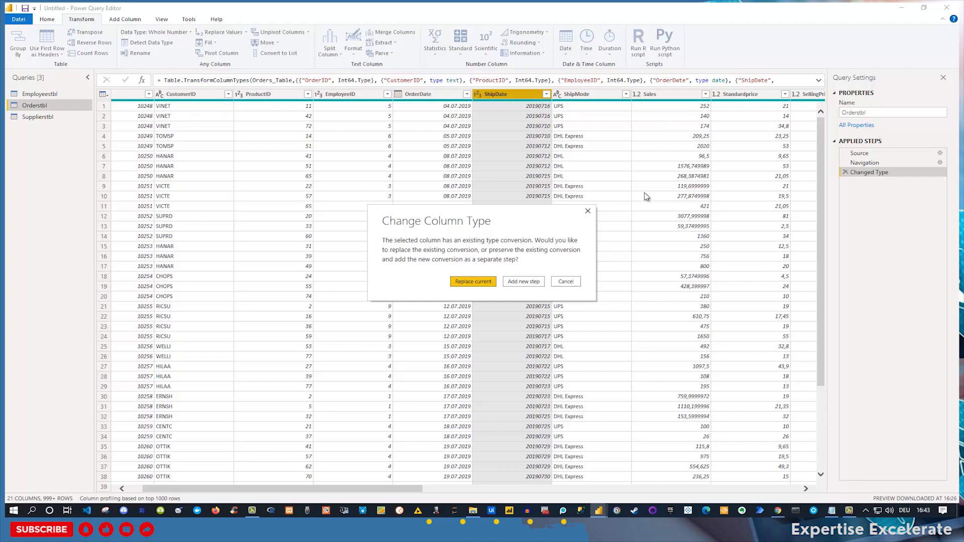
left_click(527, 285)
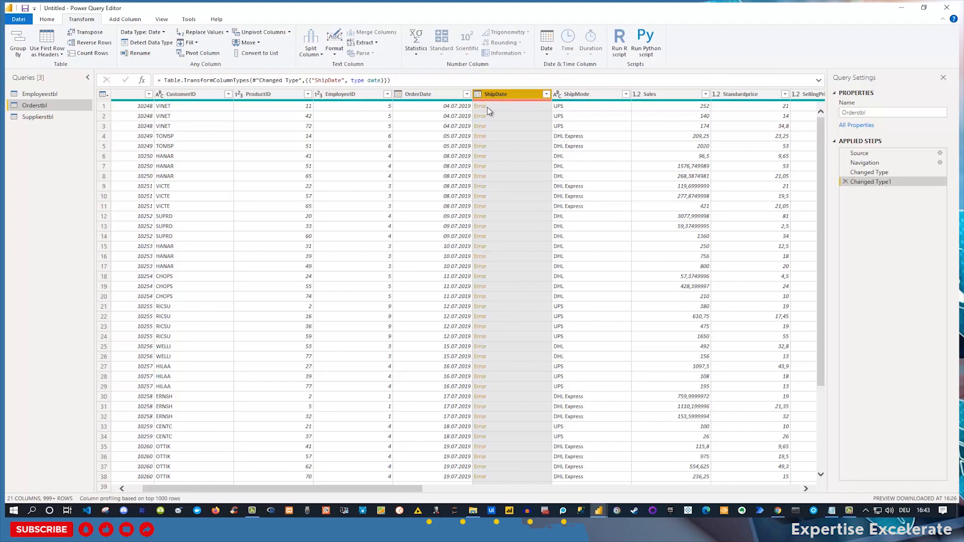
left_click(844, 181)
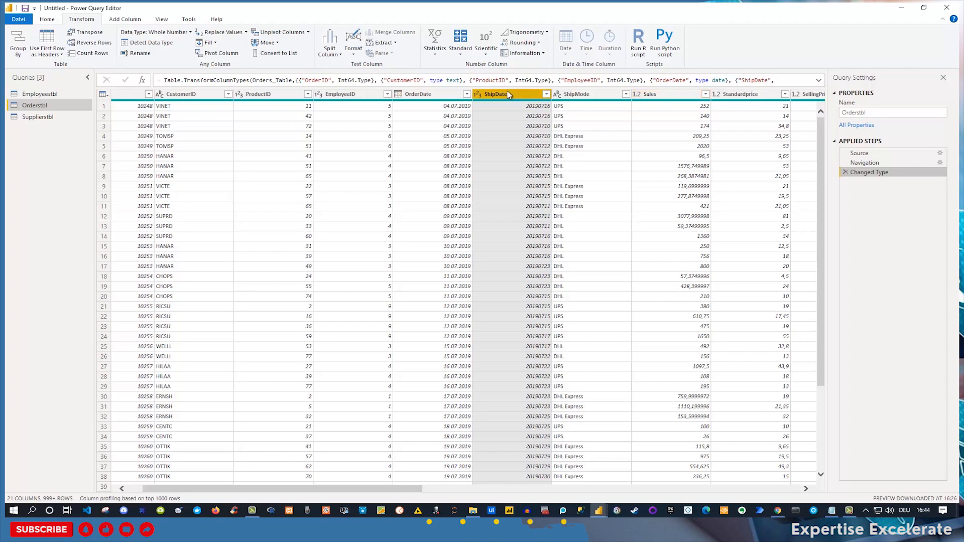
Change the ShipDate column in Orderstbl to the Text data type, added as a new step.
left_click(477, 94)
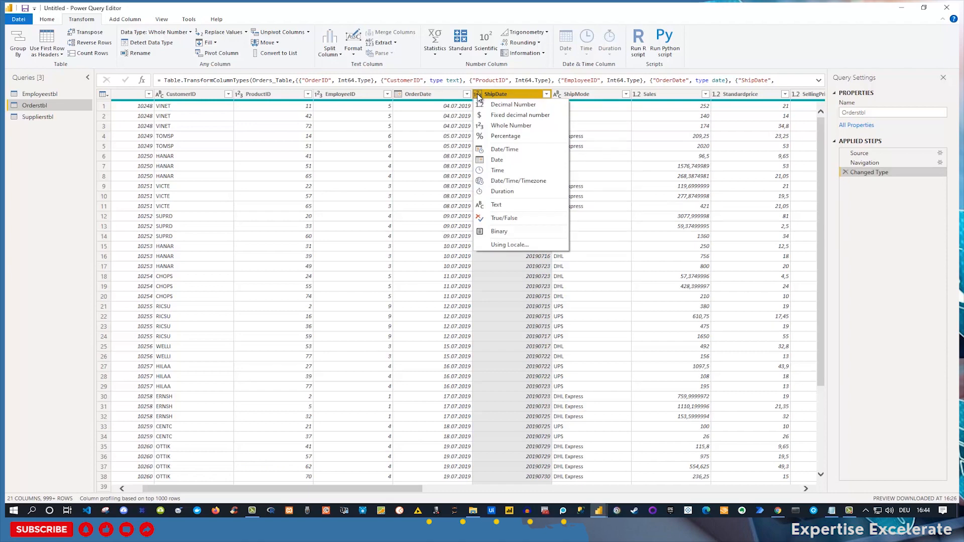
left_click(507, 206)
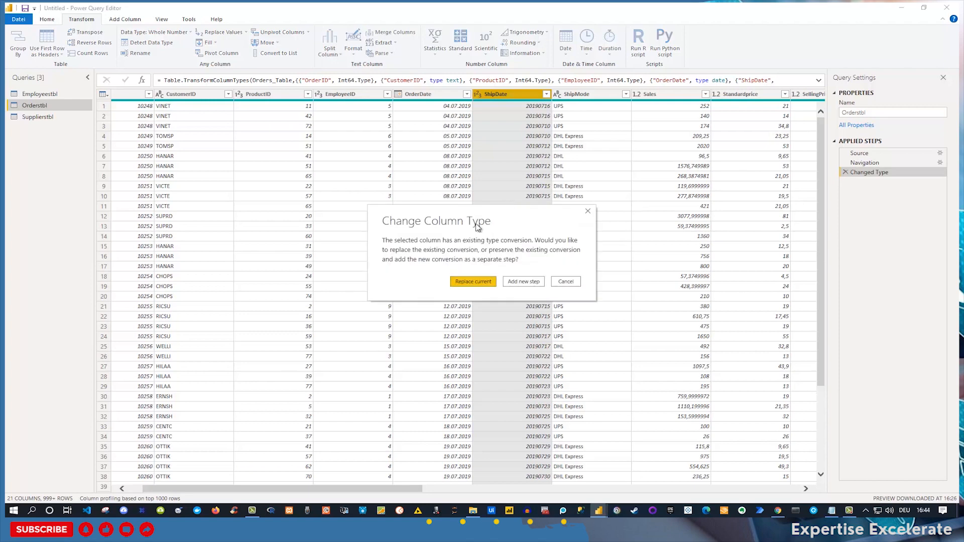
left_click(525, 281)
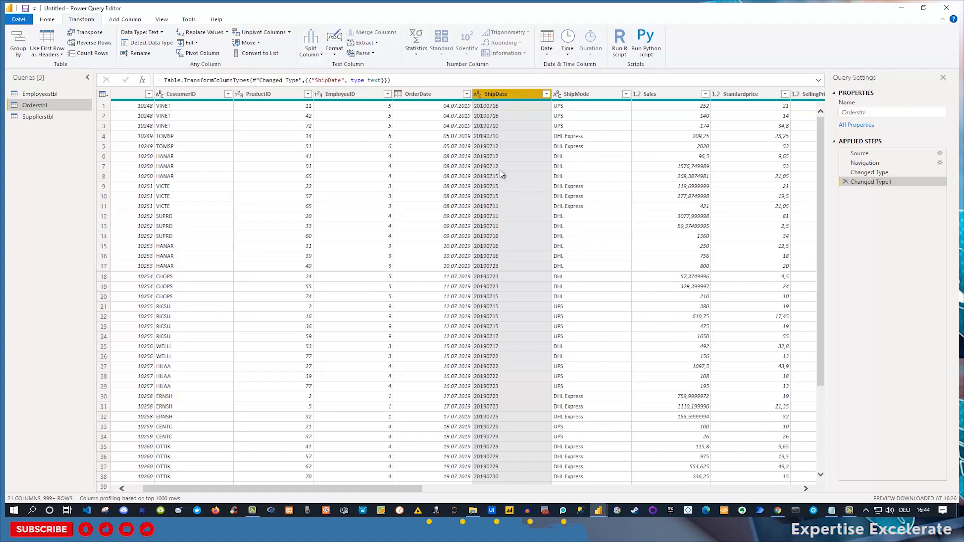
Convert the ShipDate text column to Date using the German (Germany) locale.
left_click(477, 95)
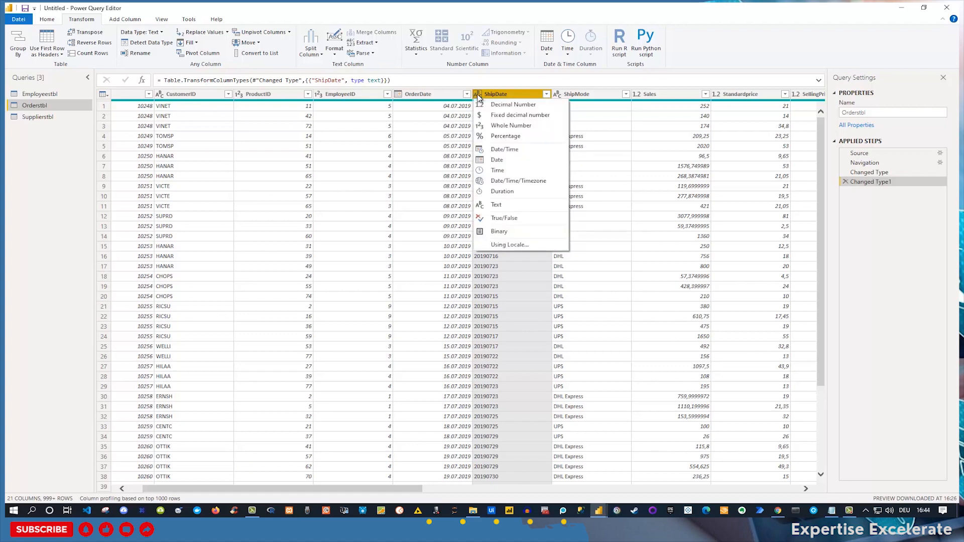
left_click(510, 245)
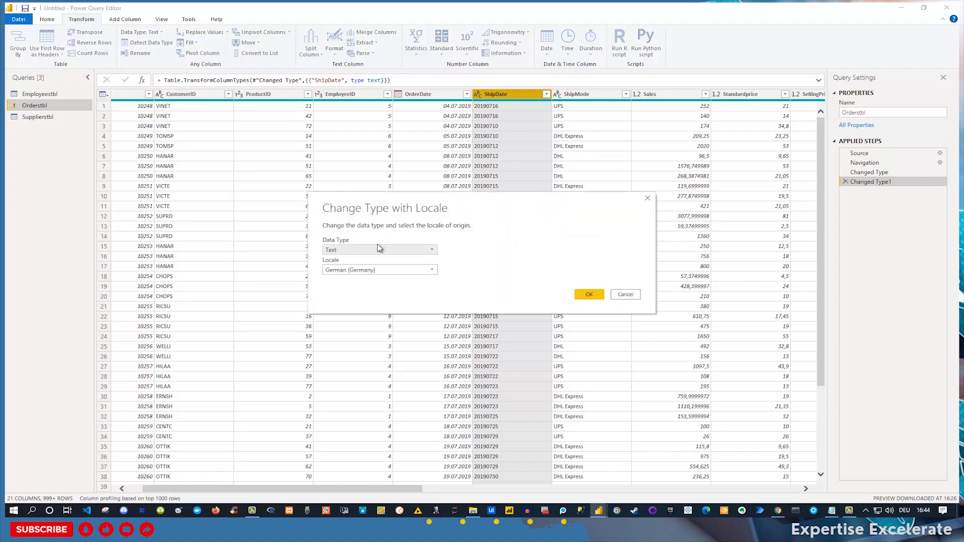
left_click(368, 252)
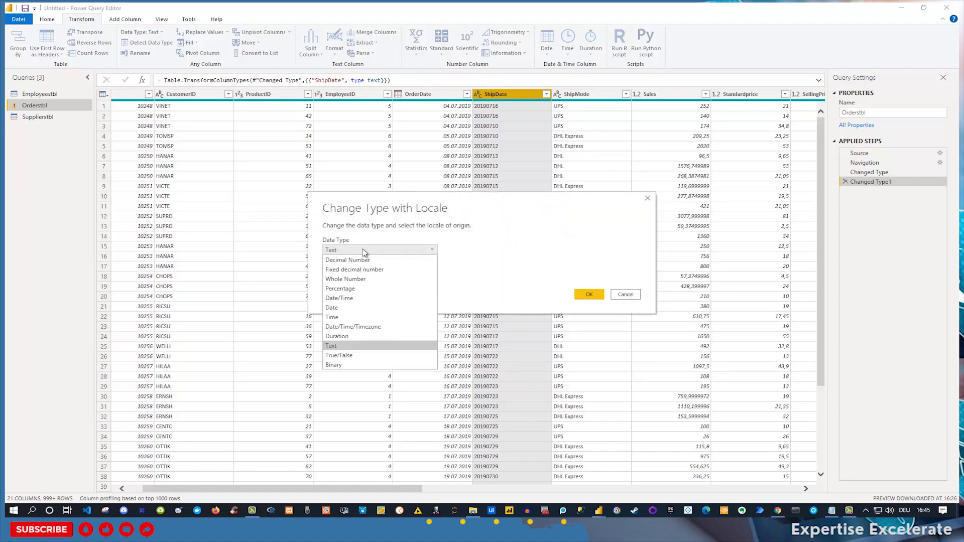
left_click(331, 308)
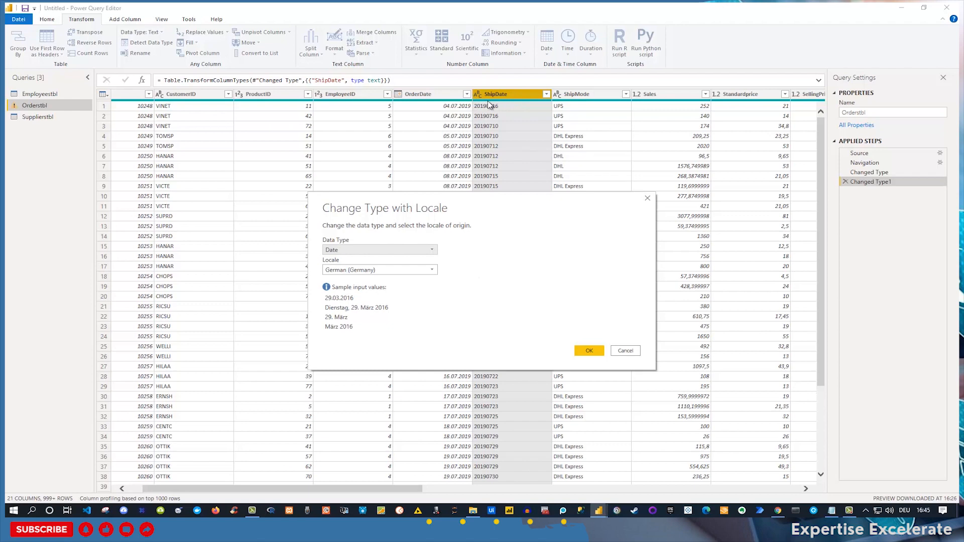
left_click(591, 352)
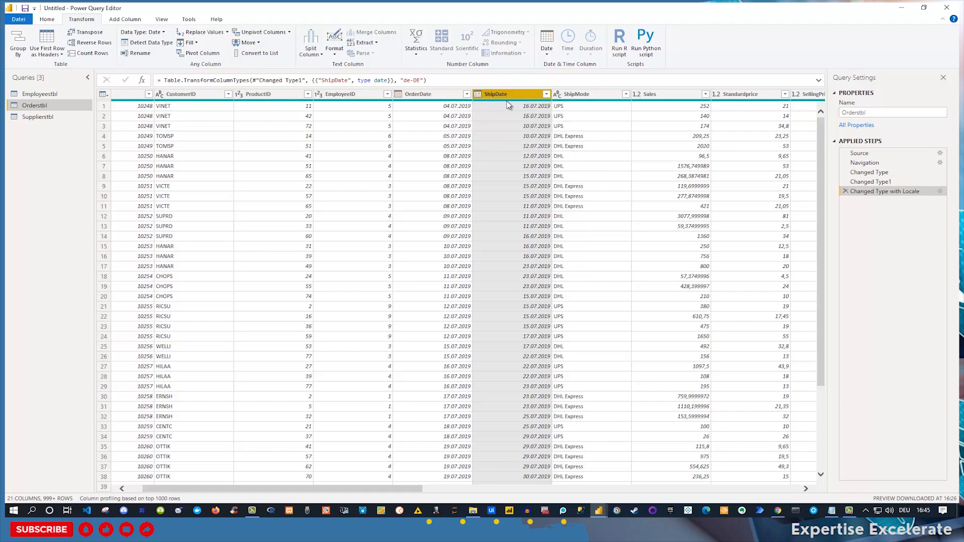
mouse_move(508, 103)
Filter the CustomerZIPCode column in Orderstbl to null values only, and delete the resulting filter step.
left_click_drag(405, 486, 780, 514)
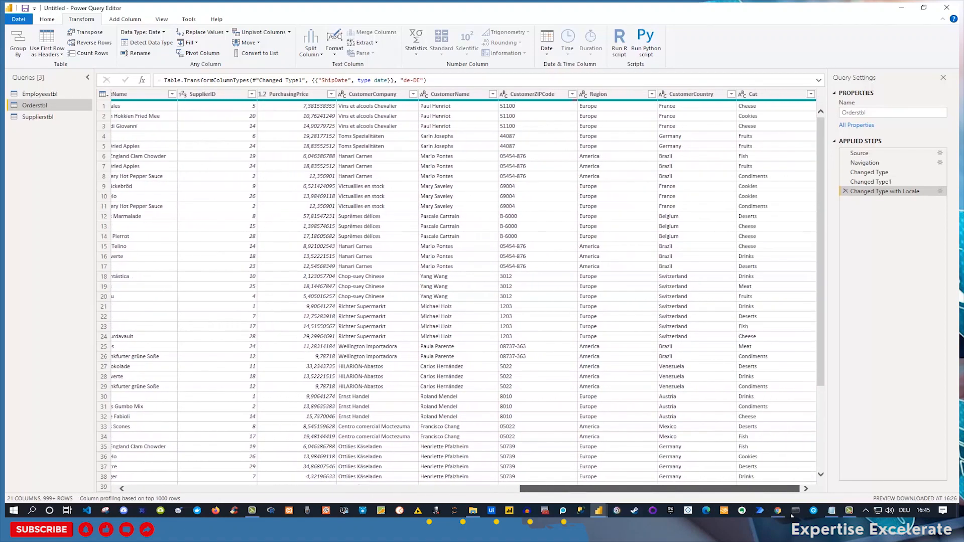
left_click(550, 96)
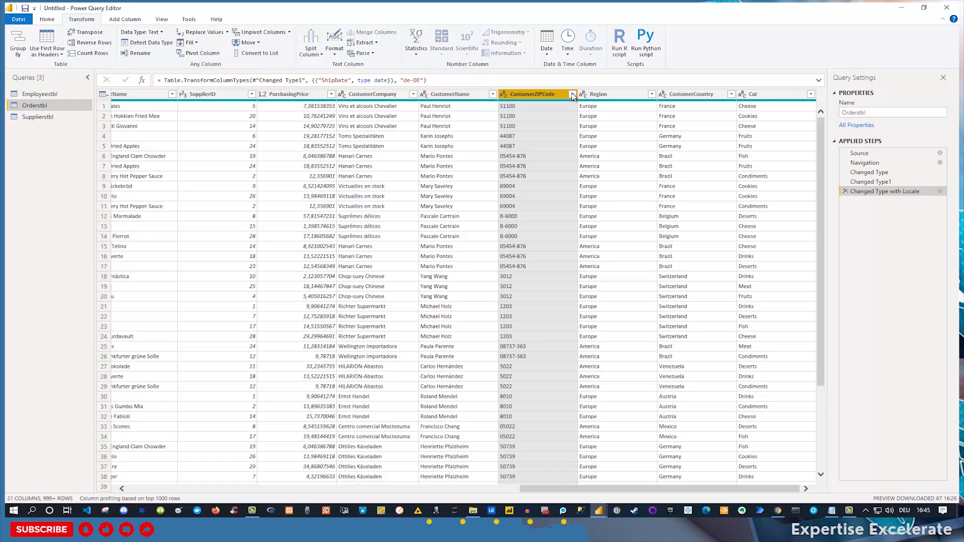
left_click(572, 96)
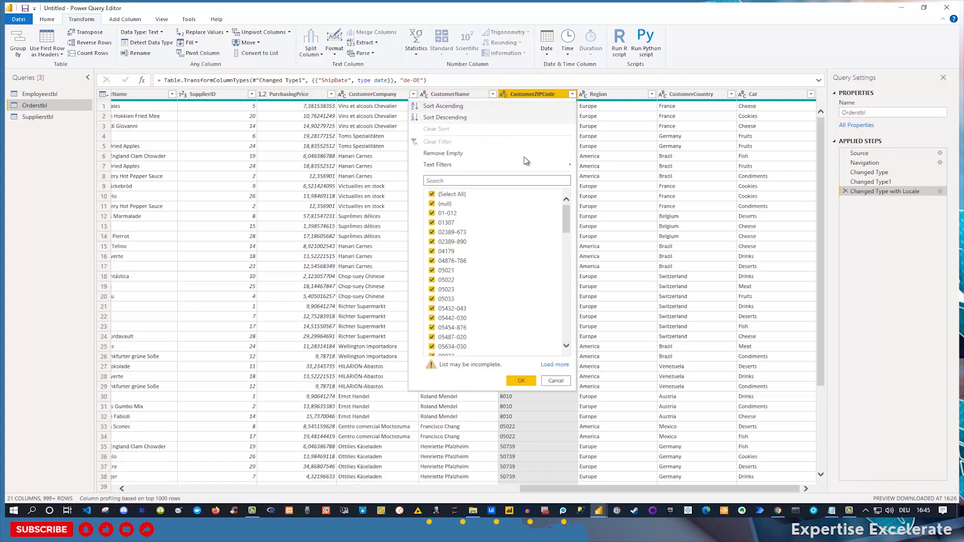
left_click(432, 194)
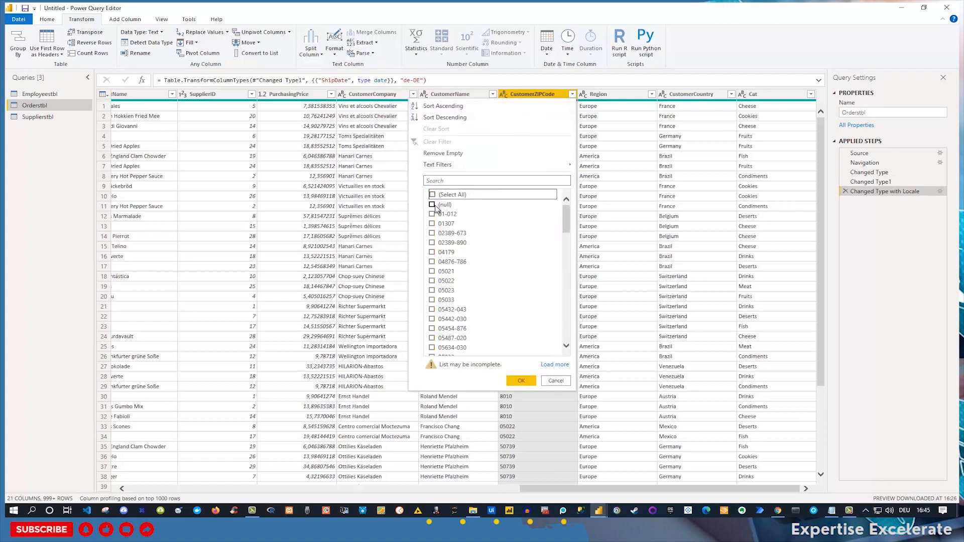
left_click(432, 204)
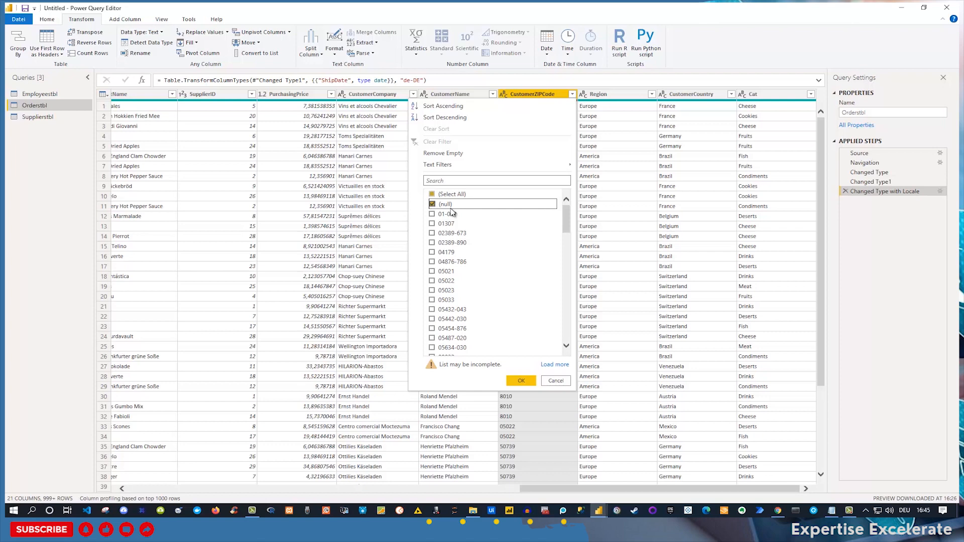
left_click(520, 380)
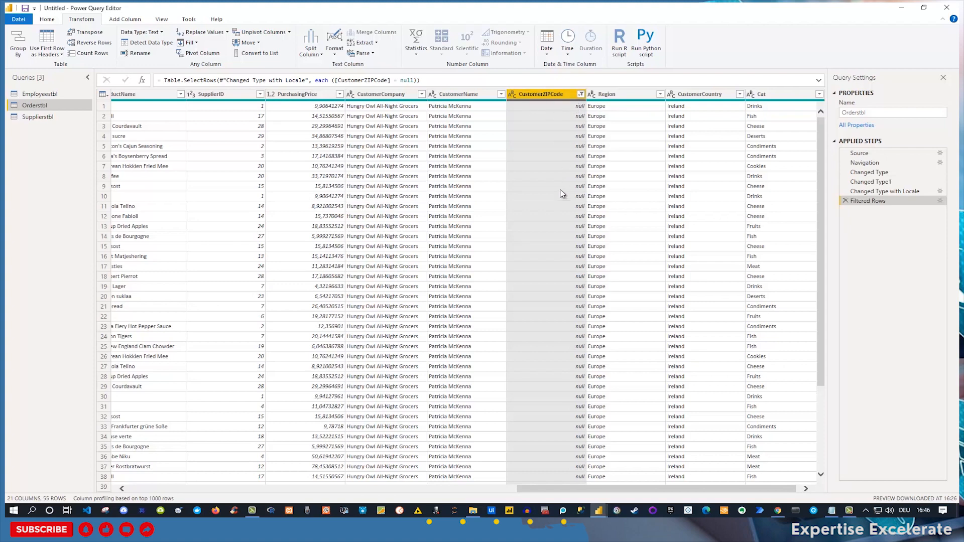
left_click(846, 200)
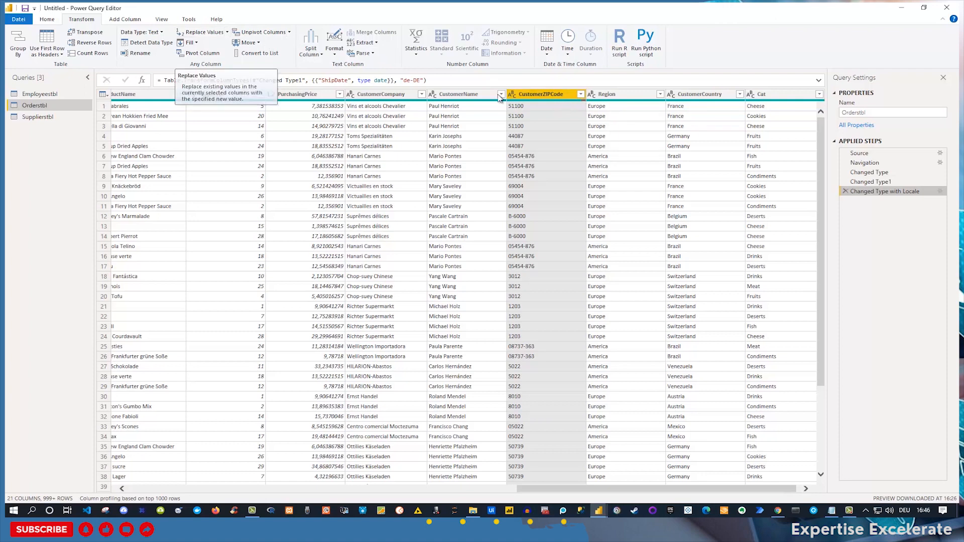
Filter Orderstbl to the rows whose CustomerZIPCode is null.
left_click(581, 94)
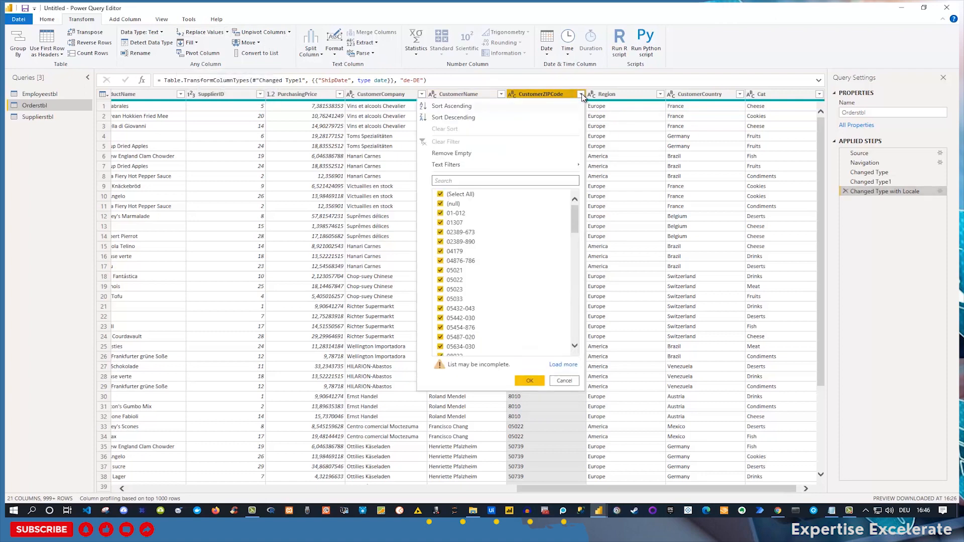
left_click(438, 197)
left_click(440, 203)
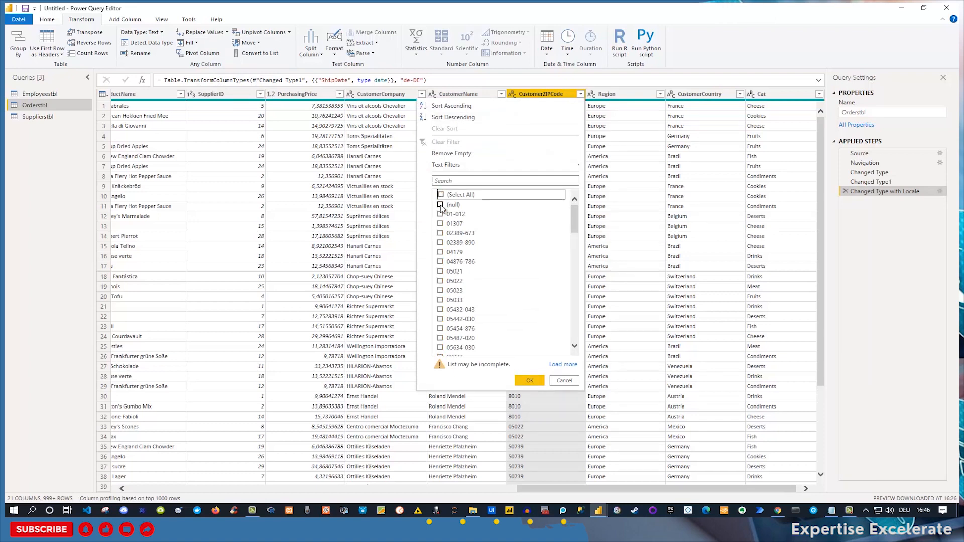
left_click(528, 380)
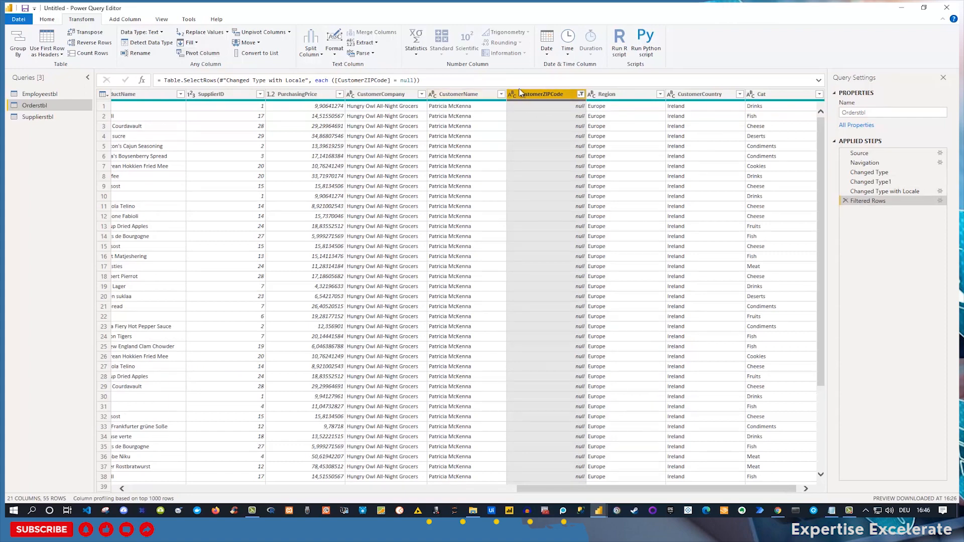
Replace null with 99999 in the CustomerZIPCode column of Orderstbl.
left_click(226, 33)
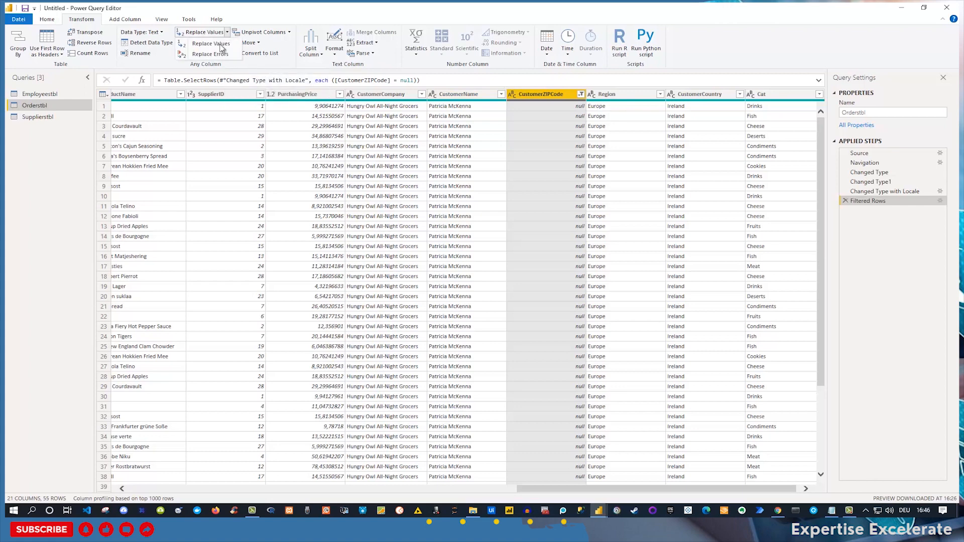
left_click(218, 46)
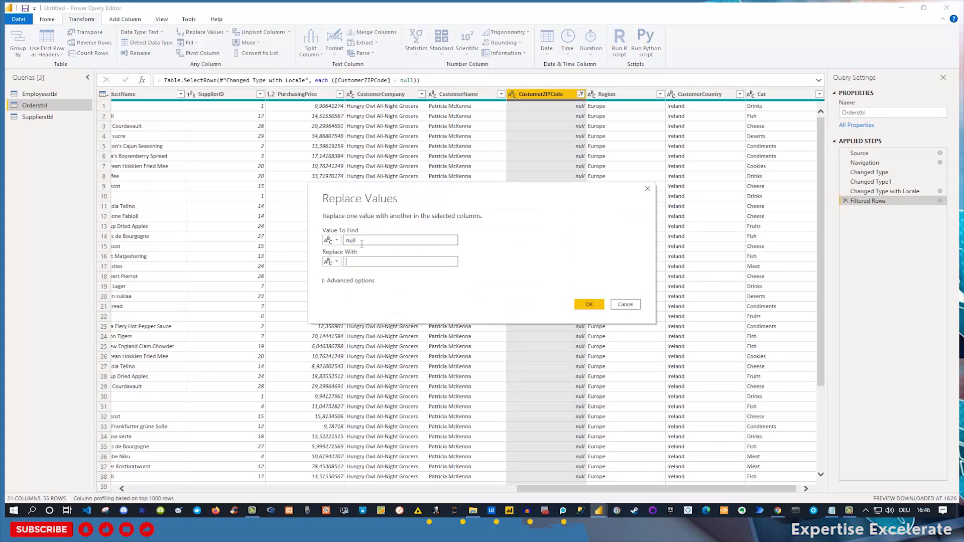
type("99999")
left_click(589, 304)
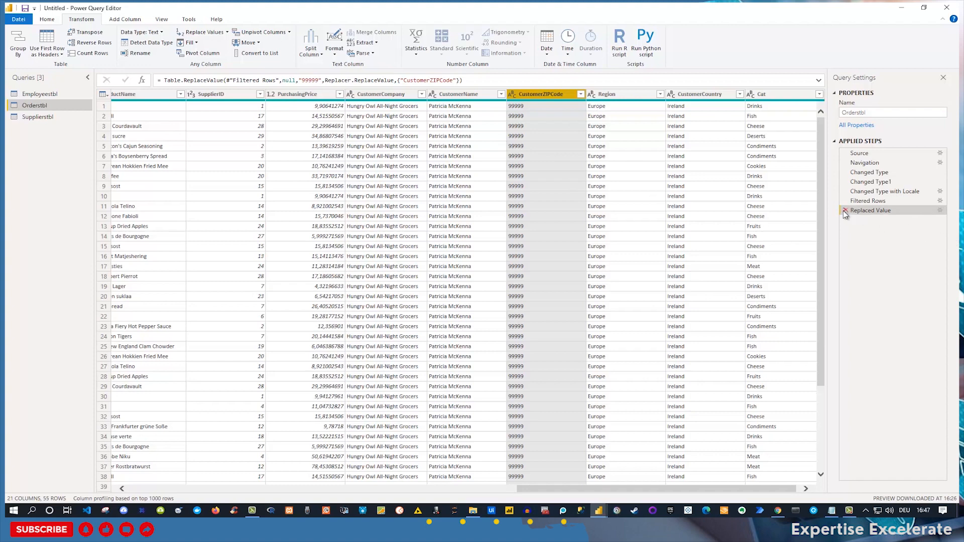
mouse_move(846, 211)
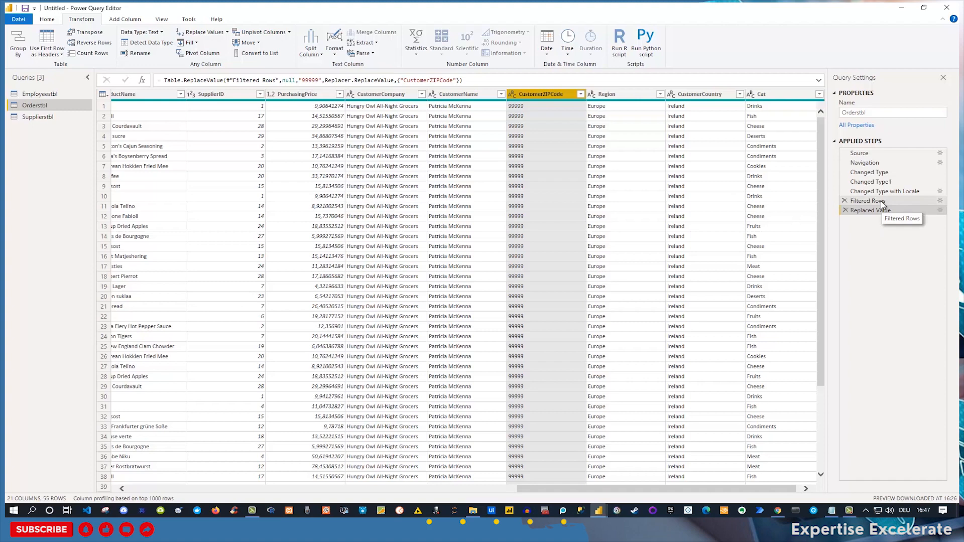
Delete the Replaced Value and Filtered Rows steps from Orderstbl's applied steps.
left_click(845, 212)
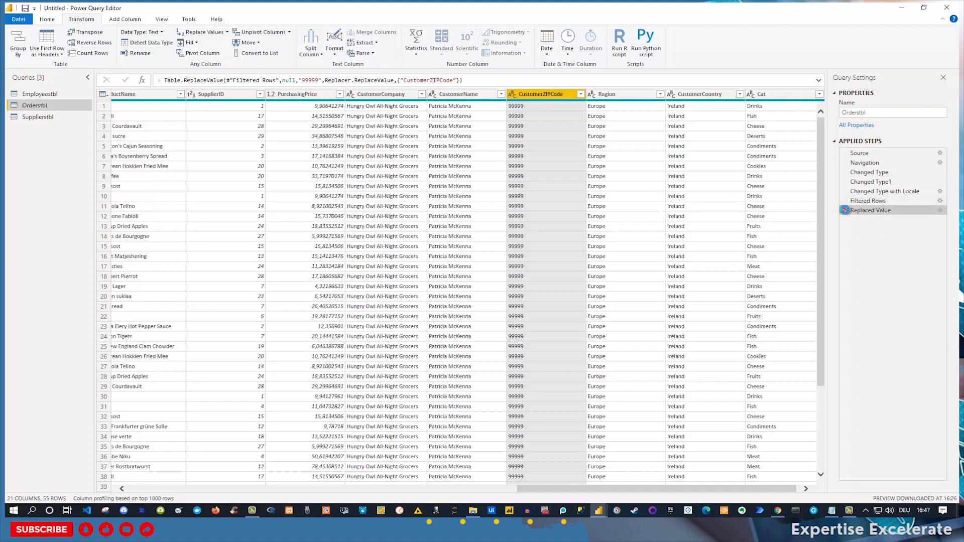
left_click(844, 200)
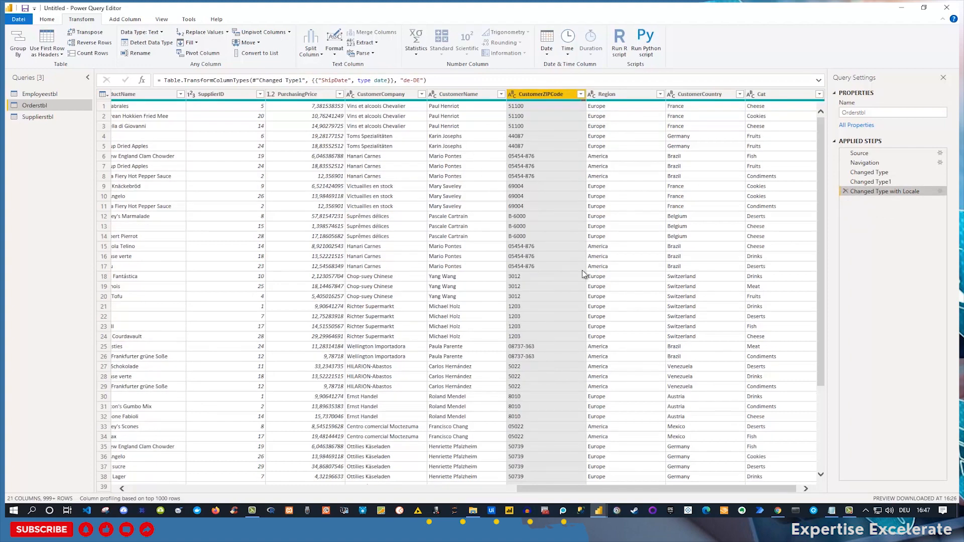
Examine the full list of OrderDate values in Orderstbl from the earliest to the latest date, without applying a filter.
left_click_drag(738, 490, 309, 432)
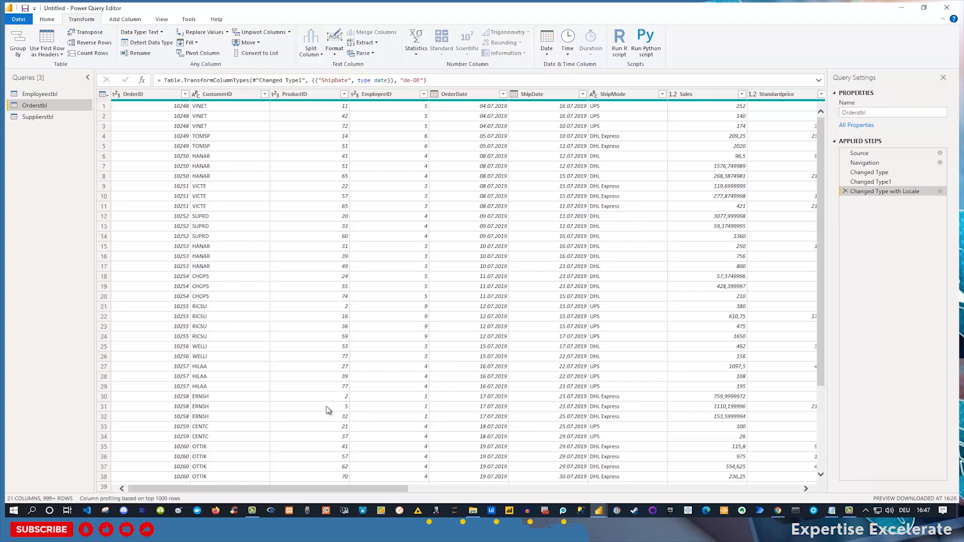
left_click(502, 94)
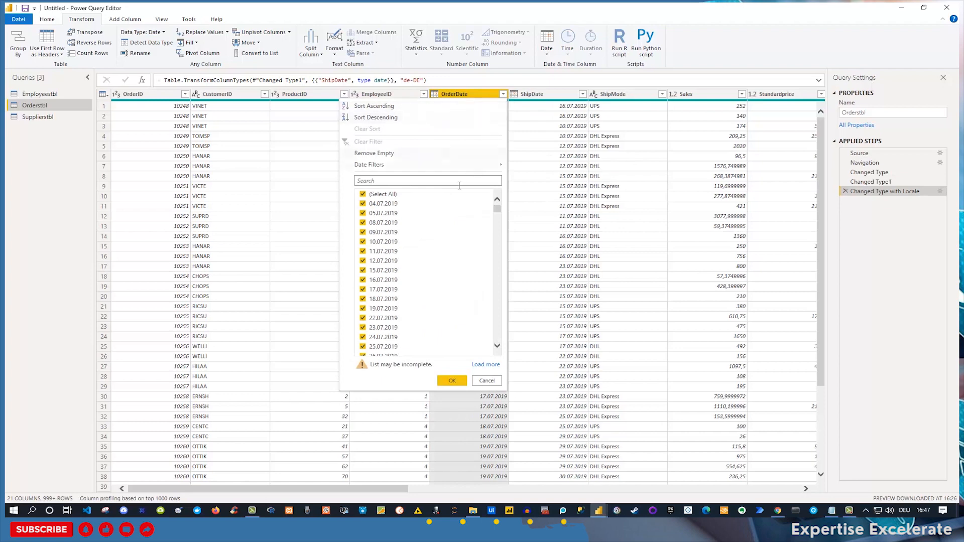
left_click(484, 366)
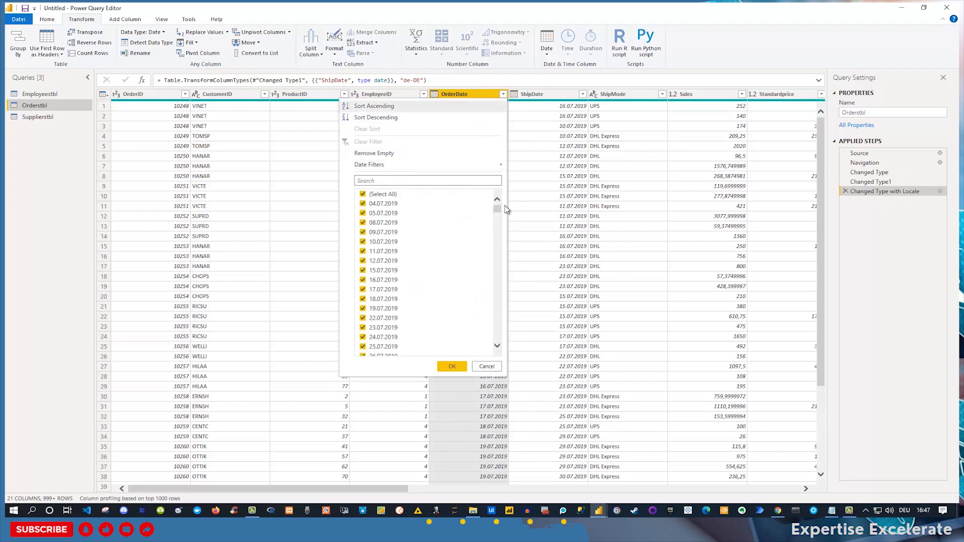
left_click_drag(497, 213, 498, 339)
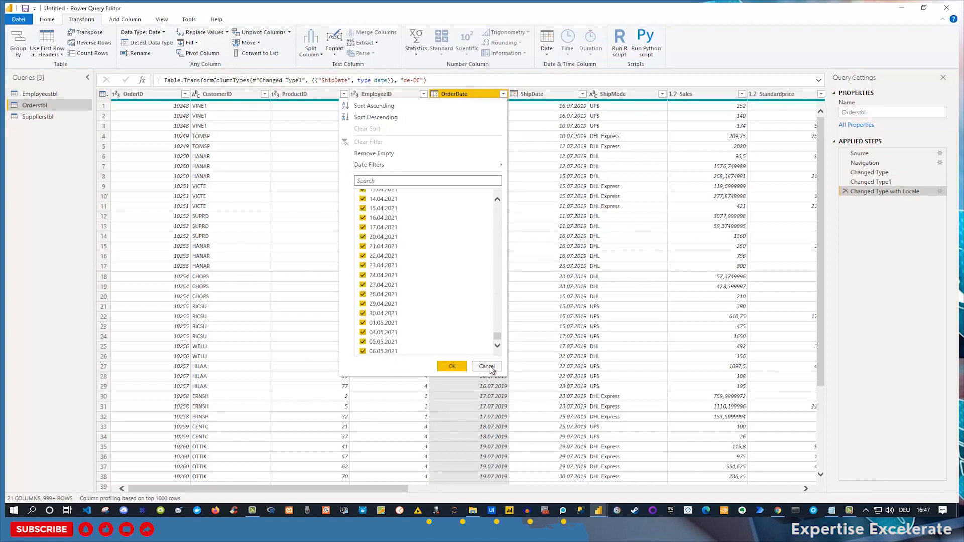
left_click(486, 367)
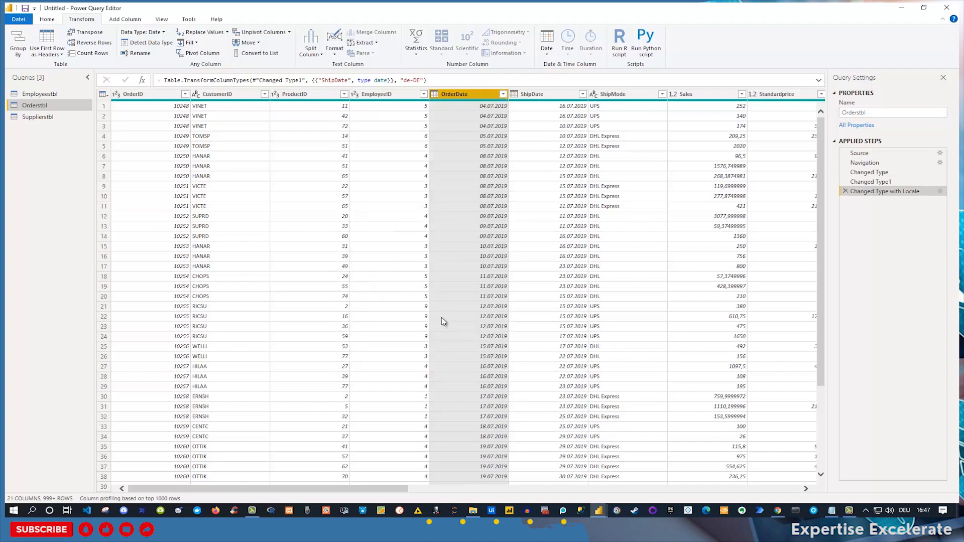
Create a blank query and clear all of its default code in the Advanced Editor.
left_click(48, 19)
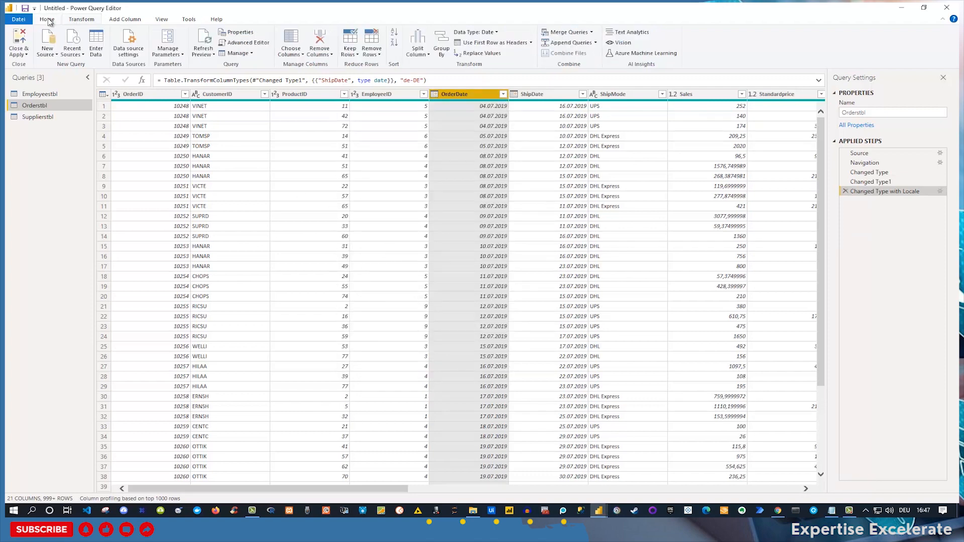
left_click(54, 54)
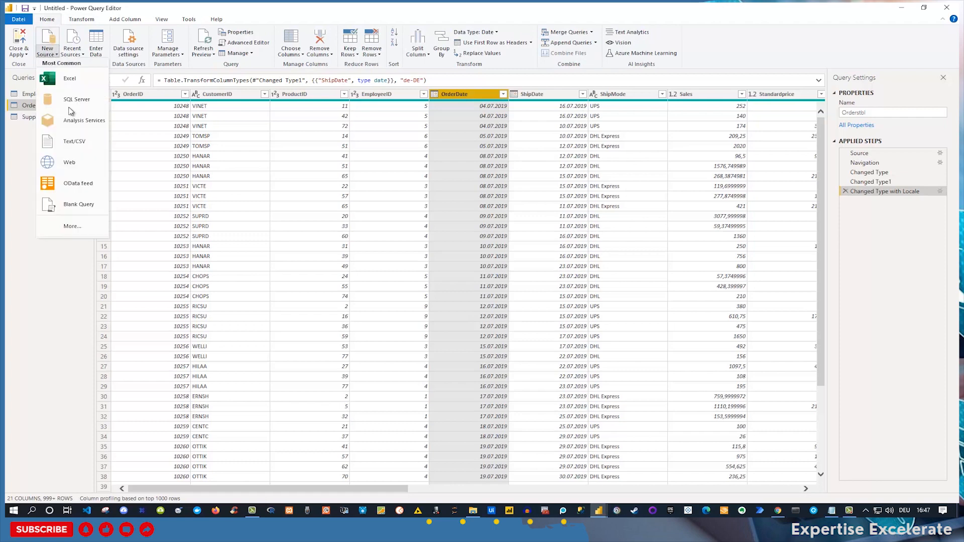
left_click(76, 208)
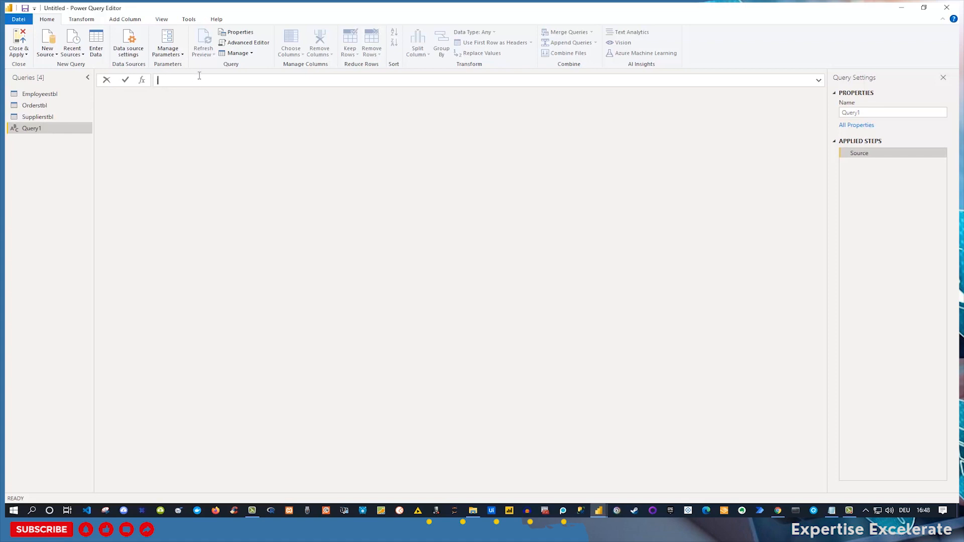
left_click(252, 44)
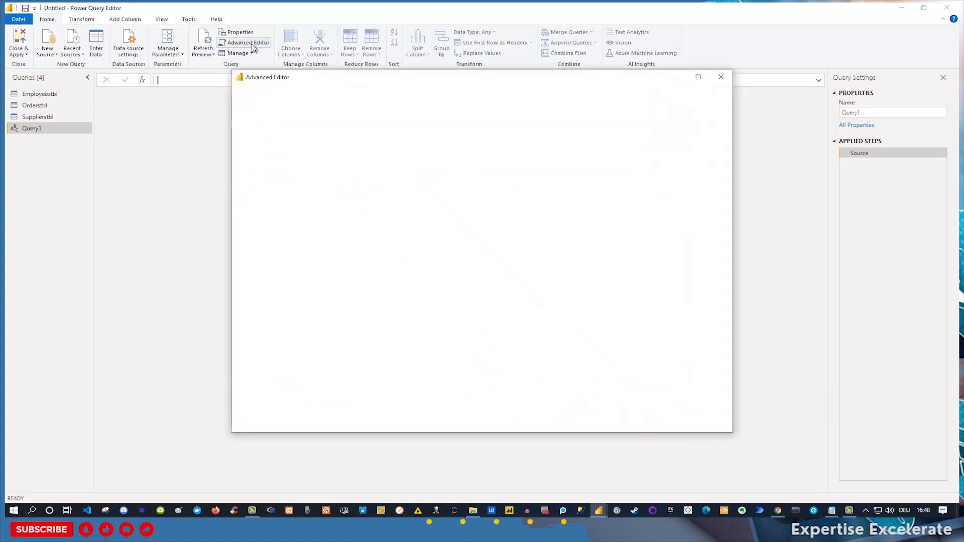
left_click(293, 157)
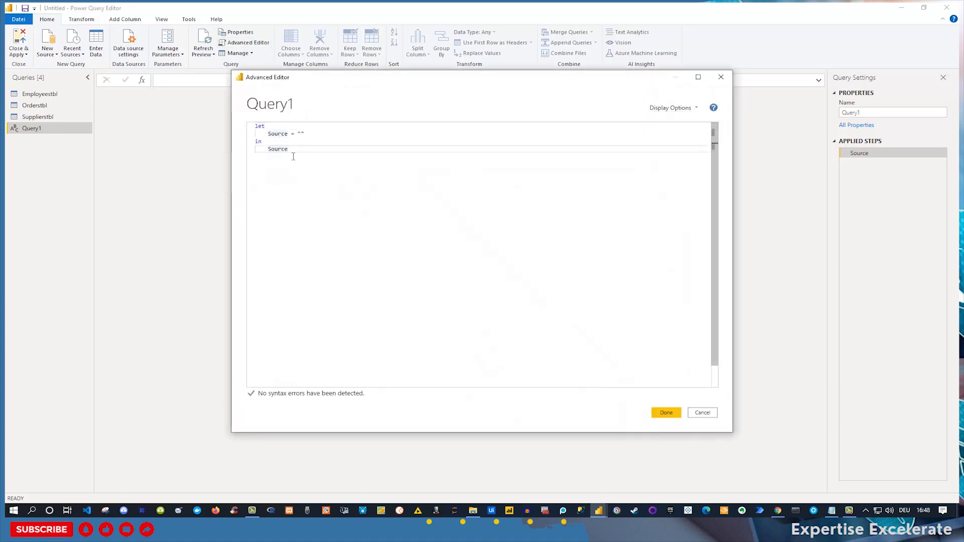
key("ctrl+a")
key("BackSpace")
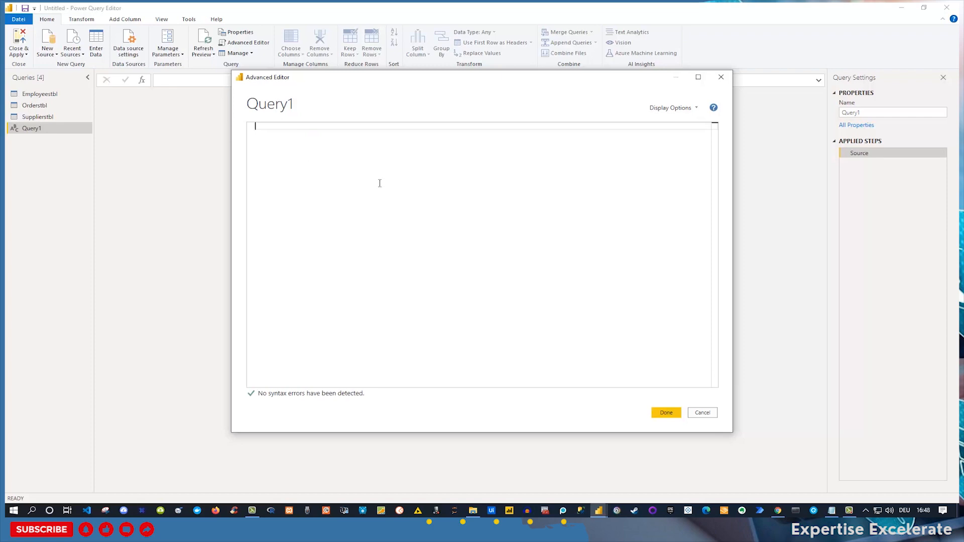
Switch to the text editor and copy the entire M code from Dates table M code.txt.
left_click(831, 510)
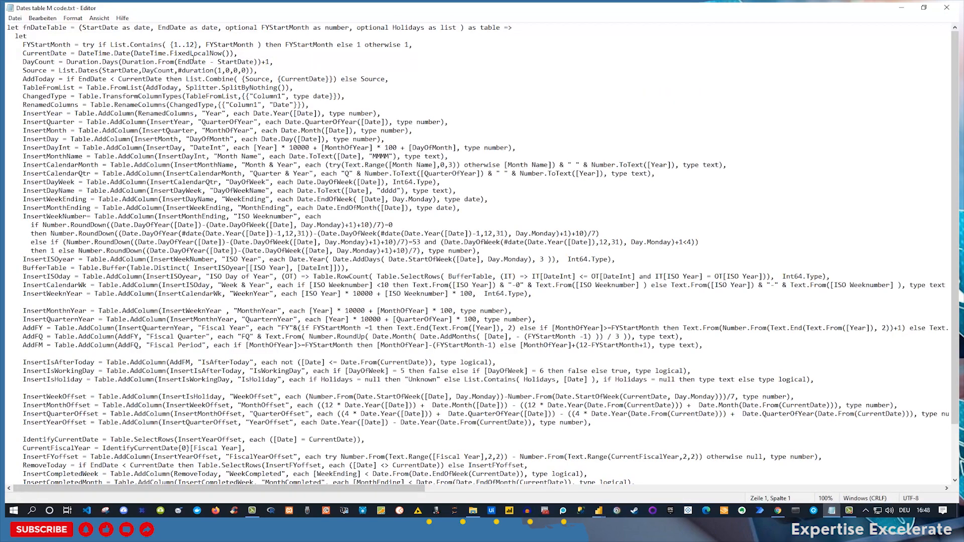
scroll(127, 122, "down", 3)
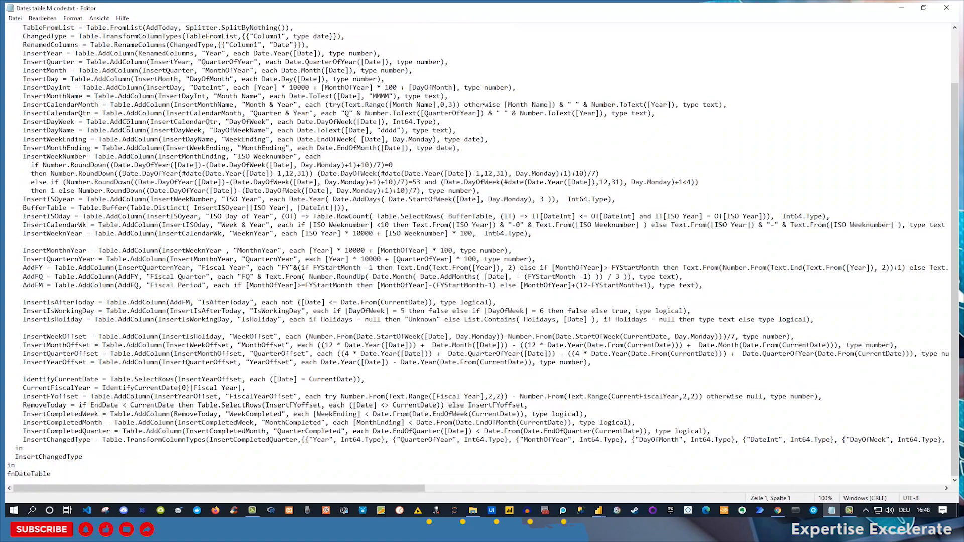
scroll(127, 122, "up", 3)
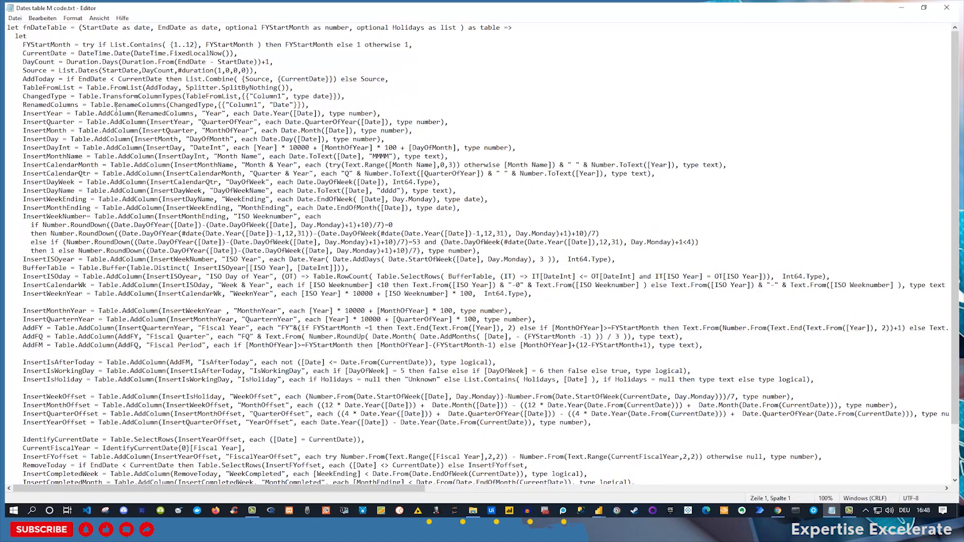
left_click(115, 113)
key("ctrl+a")
scroll(116, 110, "up", 3)
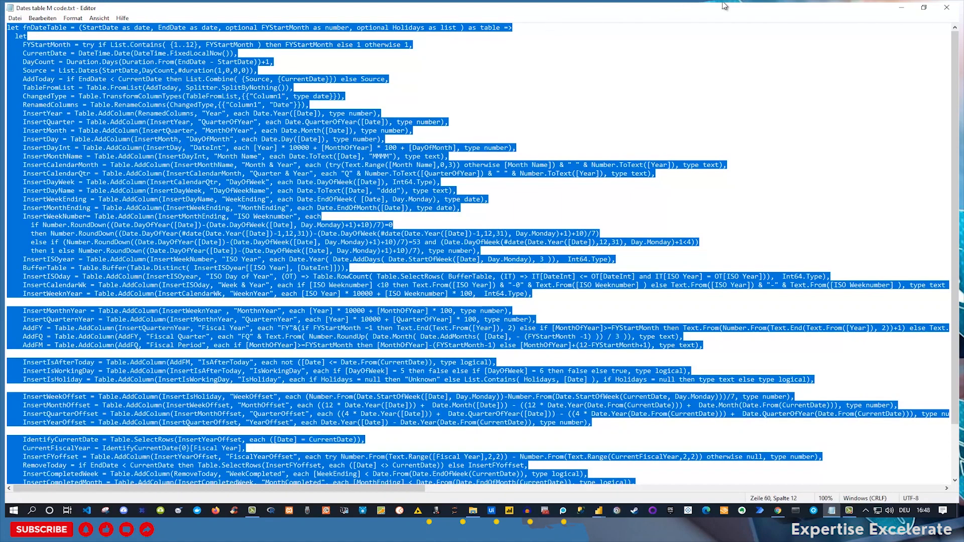
Return to the Advanced Editor, paste the copied date table M code into Query1 and apply it.
left_click(901, 12)
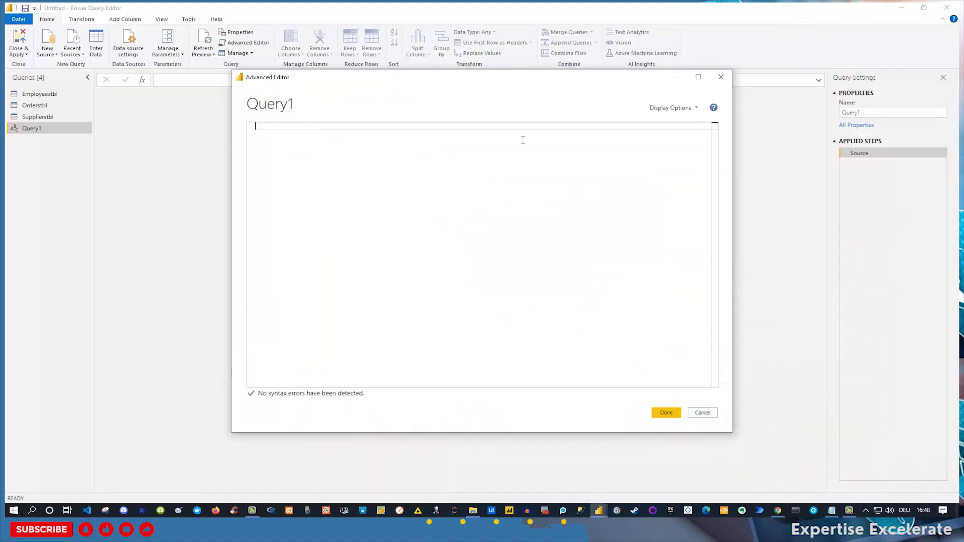
key("ctrl+v")
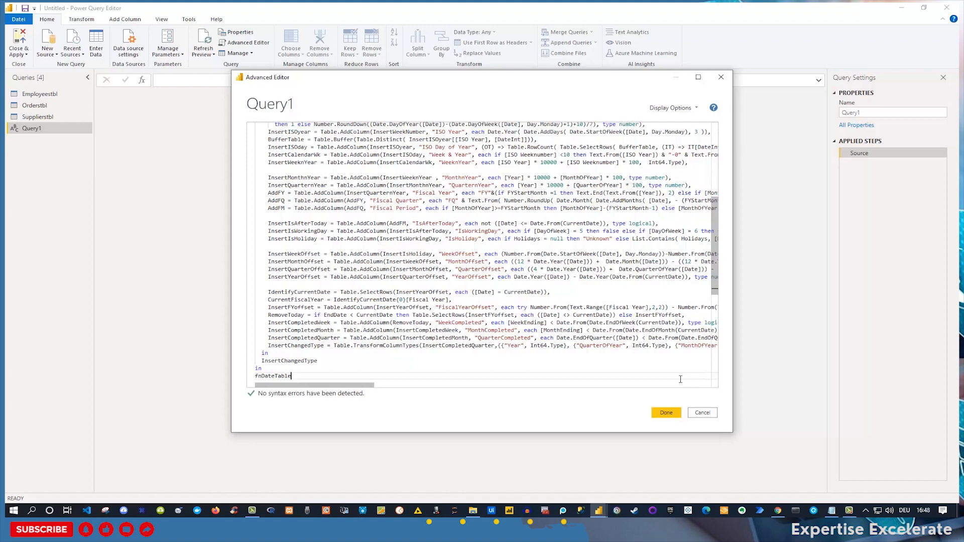
left_click(666, 413)
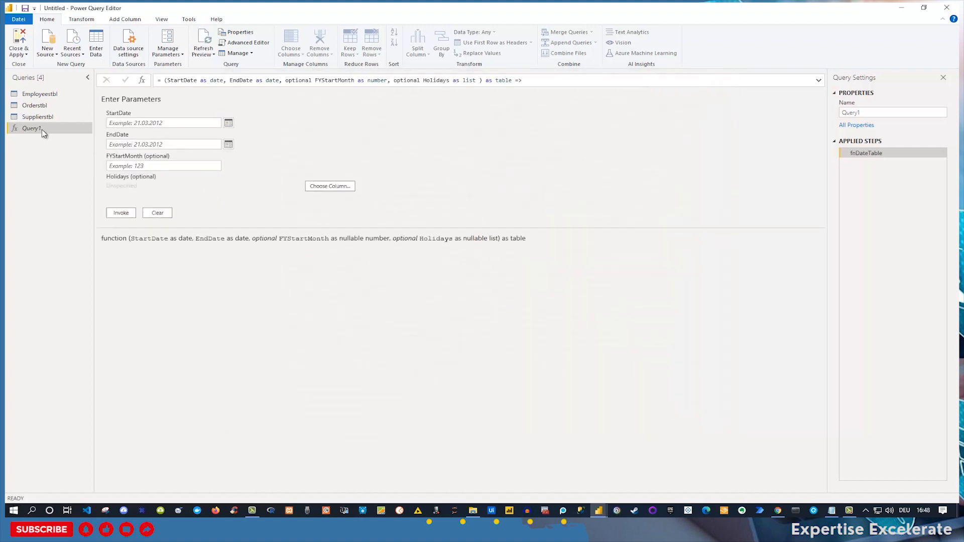
Invoke the date table function with StartDate 01.01.2019, EndDate 31.12.2021 and FYStartMonth 1.
left_click(142, 123)
type("01.01")
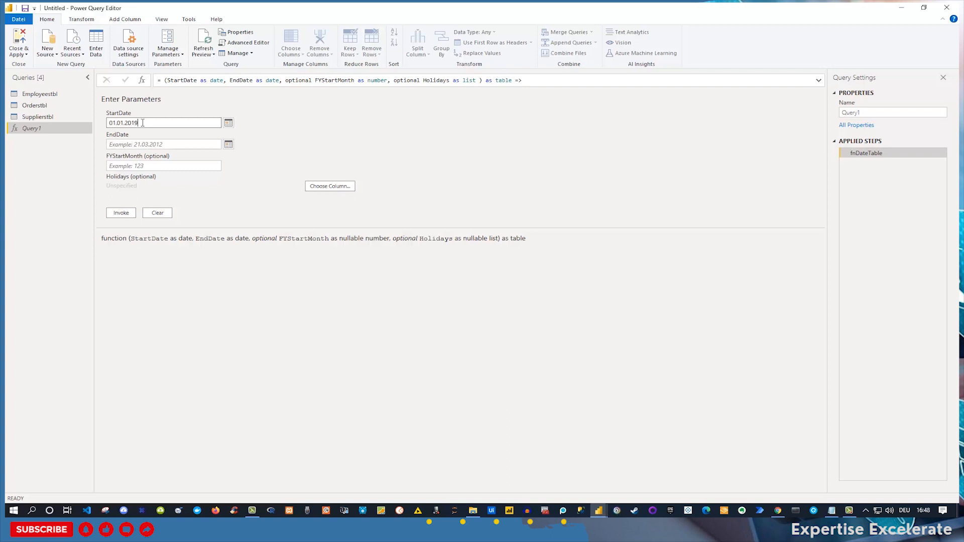
type(".2019")
left_click(115, 144)
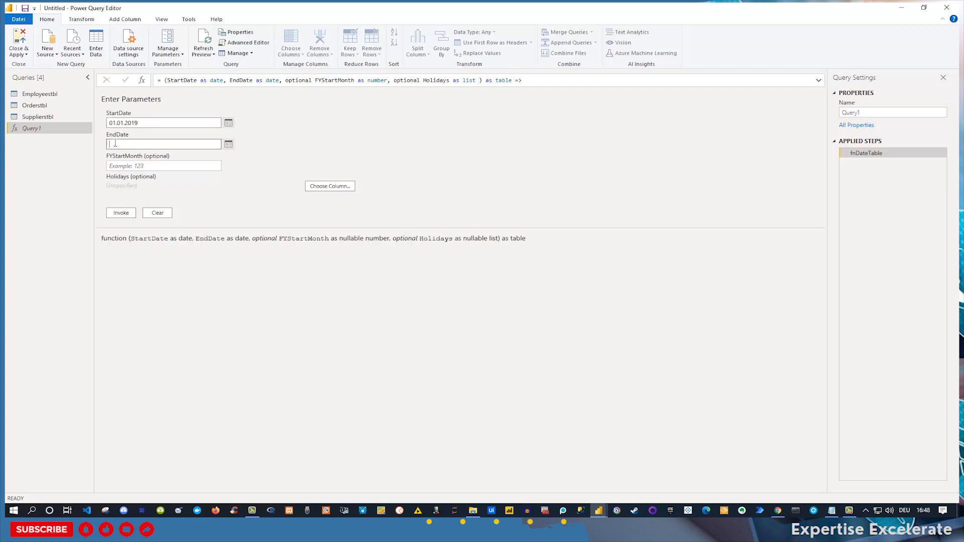
type("31")
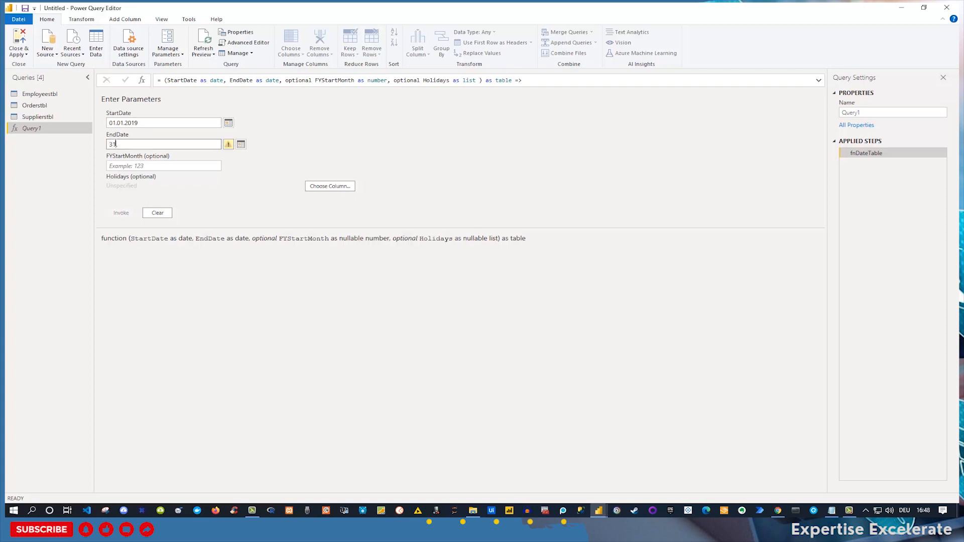
type(".12.2021")
left_click(142, 168)
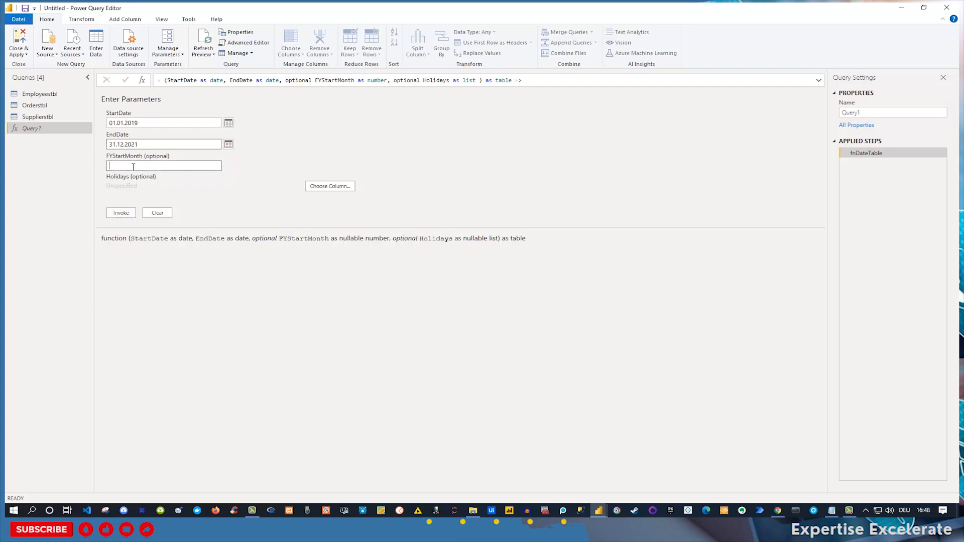
type("1")
left_click(117, 212)
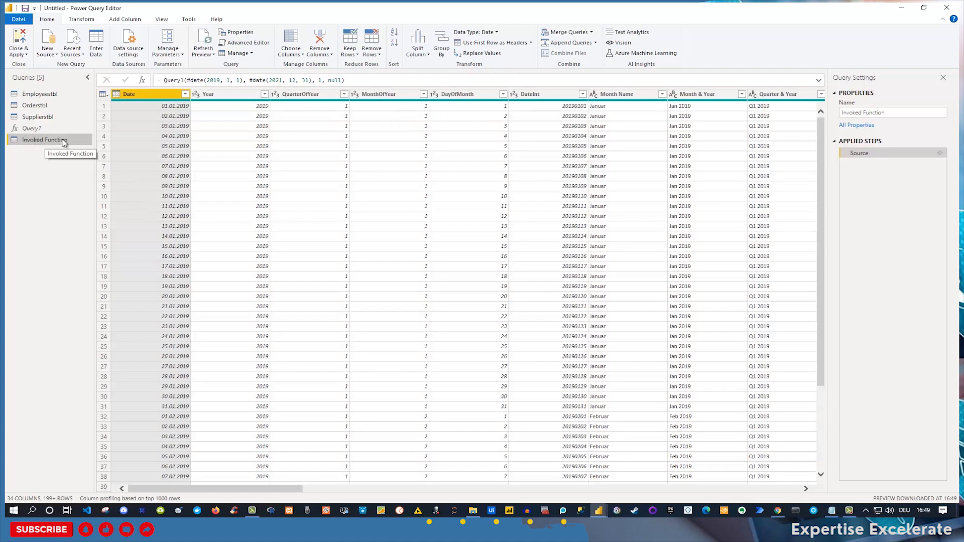
Rename the Invoked Function query to Datetbl.
left_click(894, 111)
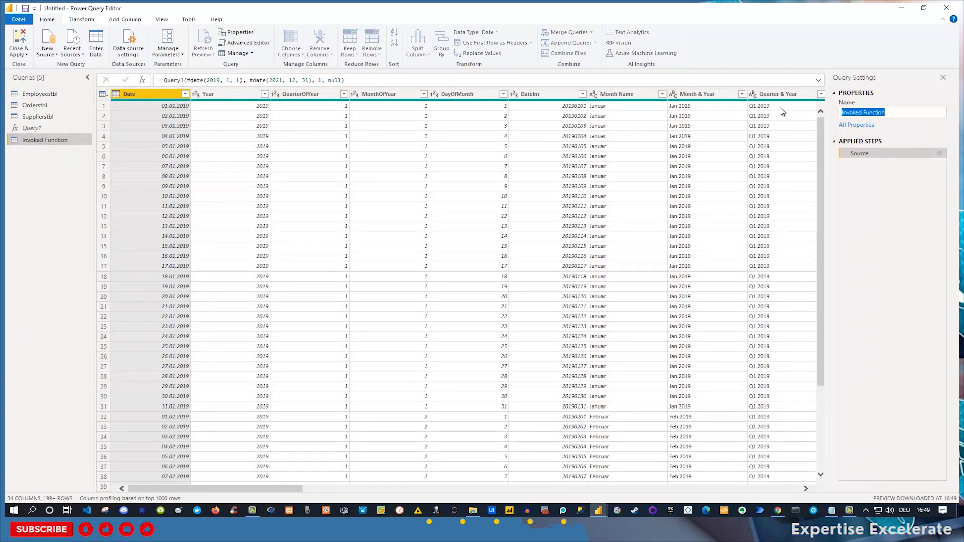
type("Datetbl")
key("Return")
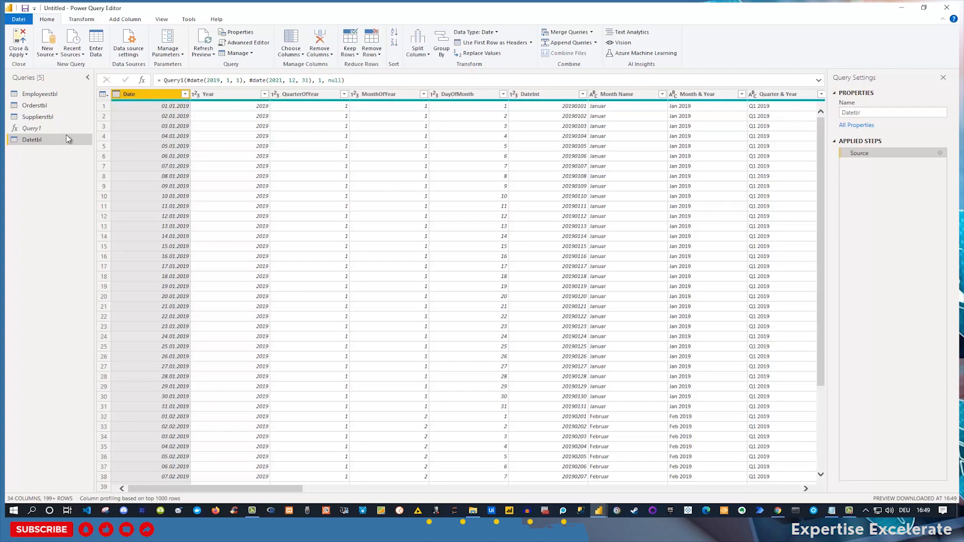
Close and apply the queries to load the tables, and upgrade the relationship diagram to the new model view.
left_click(19, 40)
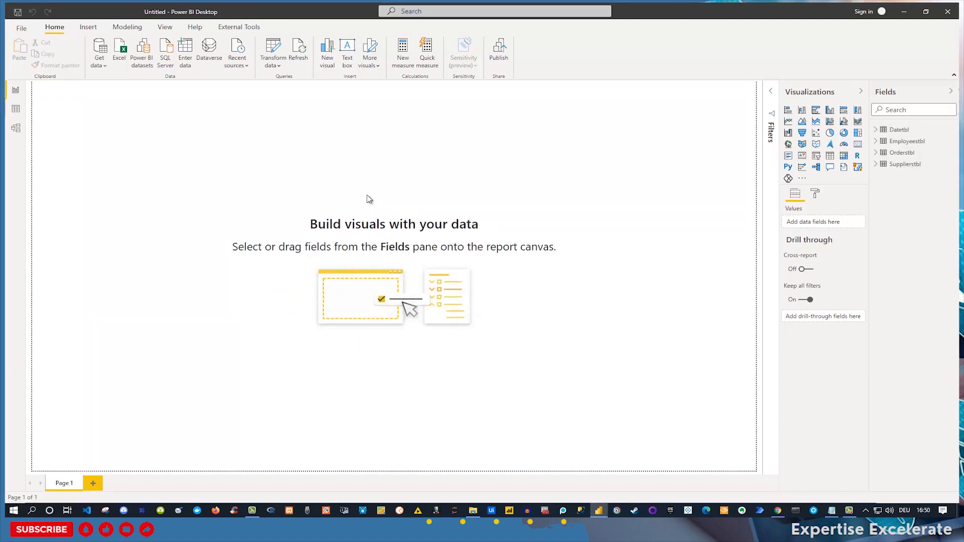
left_click(18, 129)
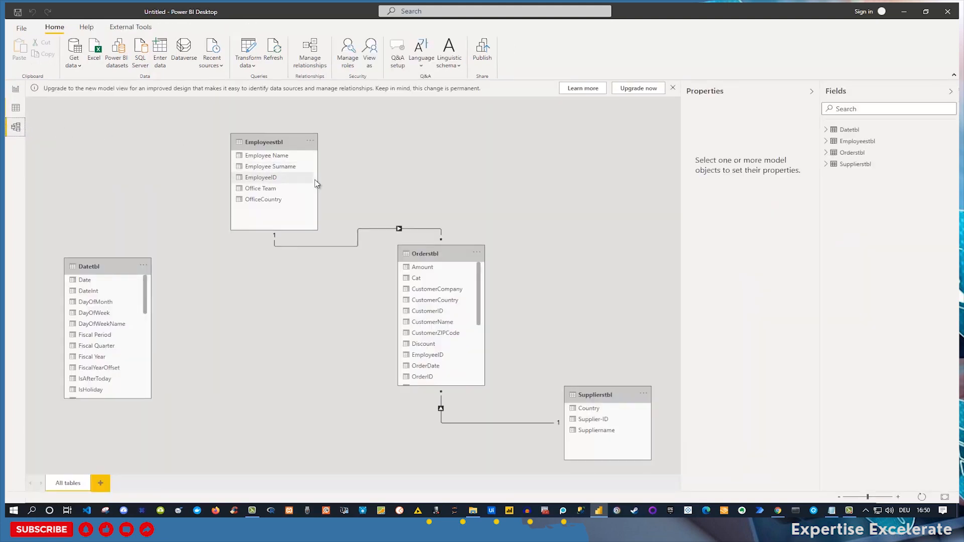
left_click(637, 89)
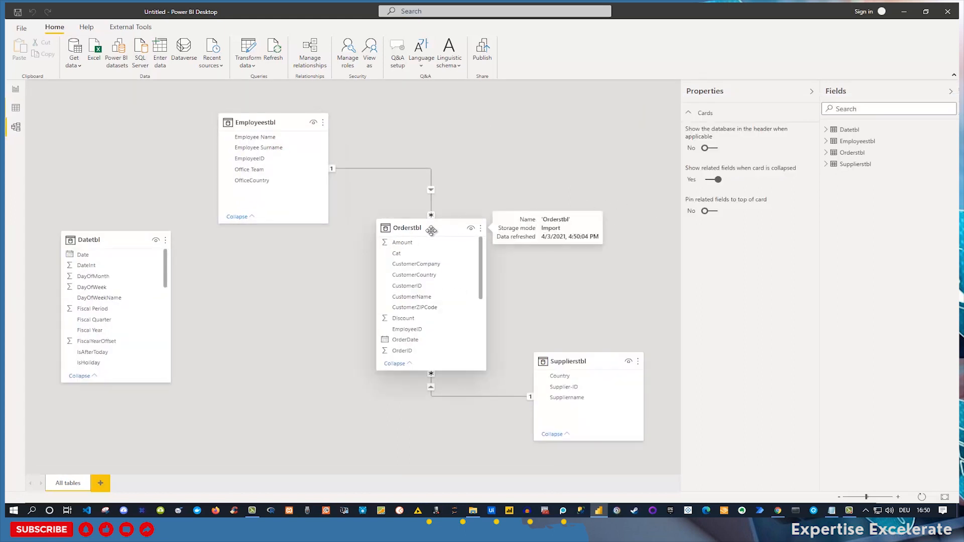
Arrange the model diagram with Employeestbl, Datetbl and Supplierstbl in a row above Orderstbl.
left_click_drag(424, 229, 413, 322)
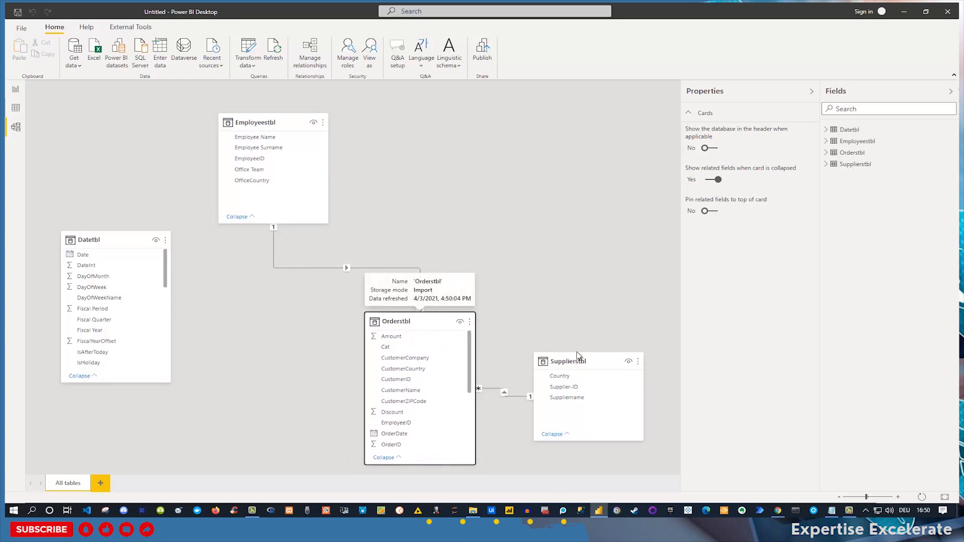
left_click_drag(590, 360, 601, 122)
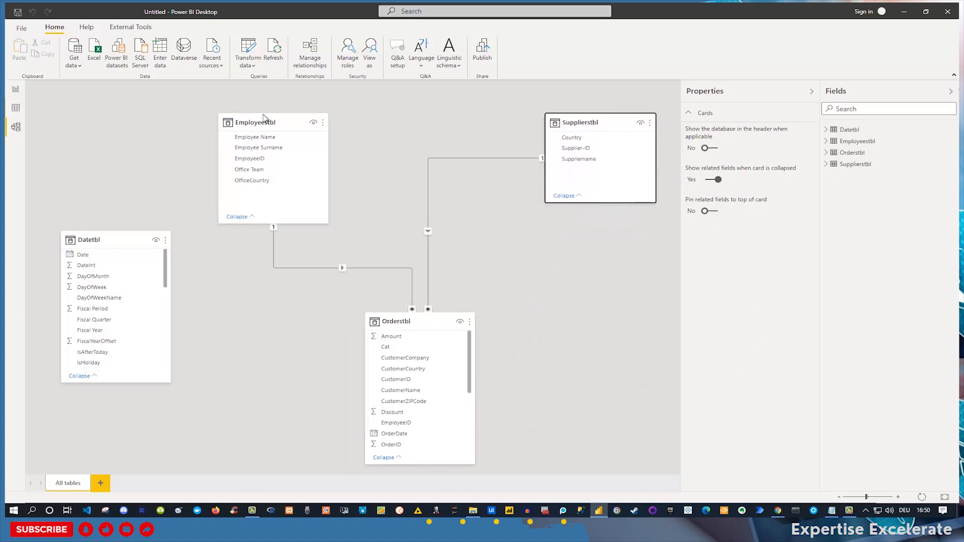
left_click_drag(244, 109, 195, 104)
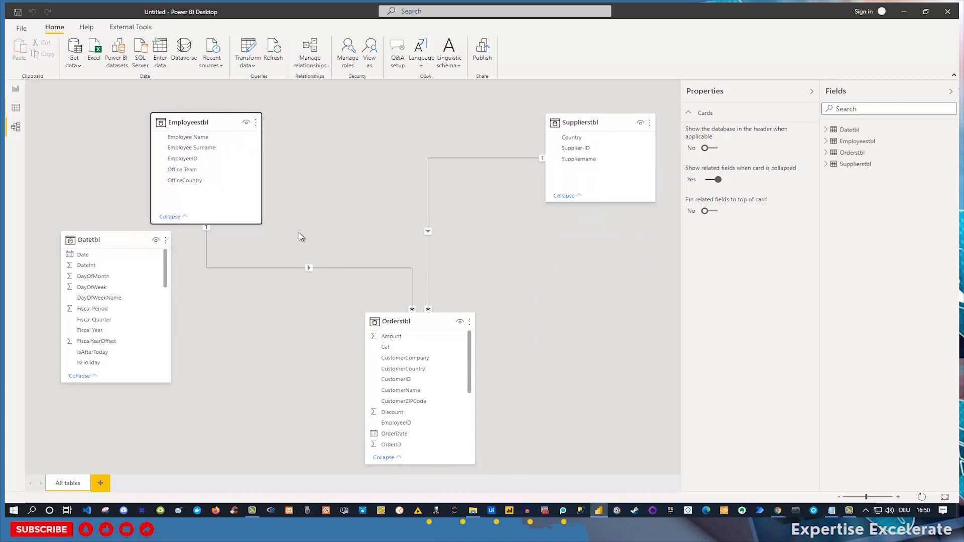
left_click(300, 268)
left_click_drag(122, 233, 419, 111)
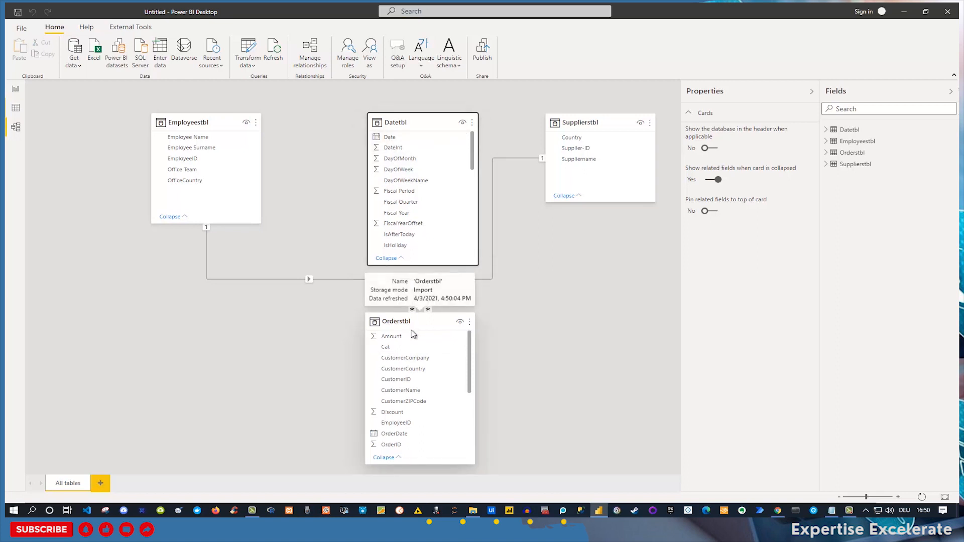
Relate Date in Datetbl to OrderDate in Orderstbl, and return to the report view.
scroll(417, 387, "down", 2)
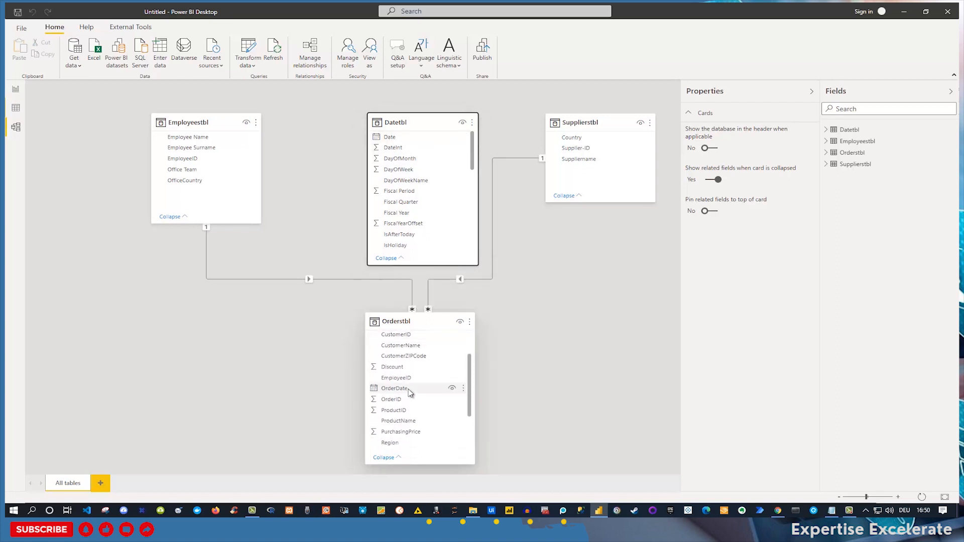
scroll(402, 391, "down", 2)
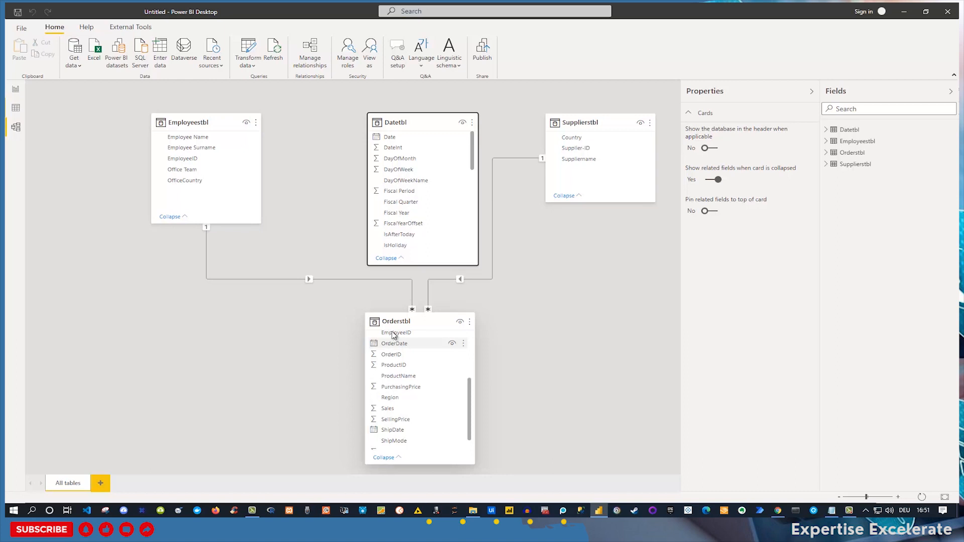
left_click_drag(388, 139, 394, 361)
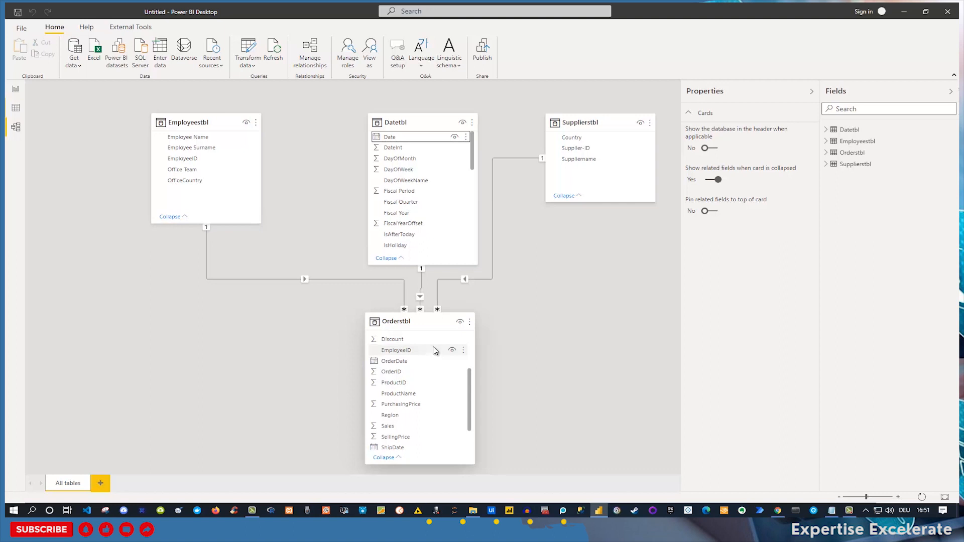
left_click(16, 91)
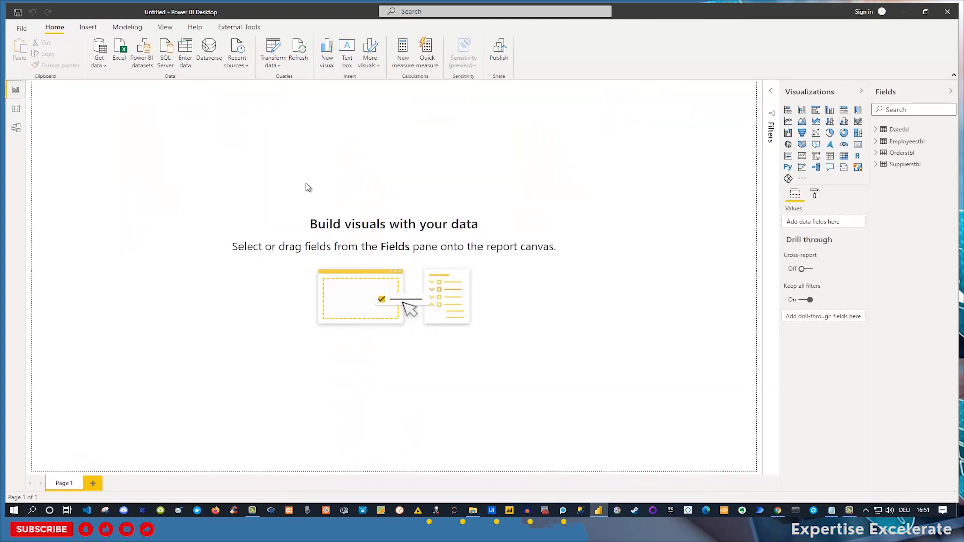